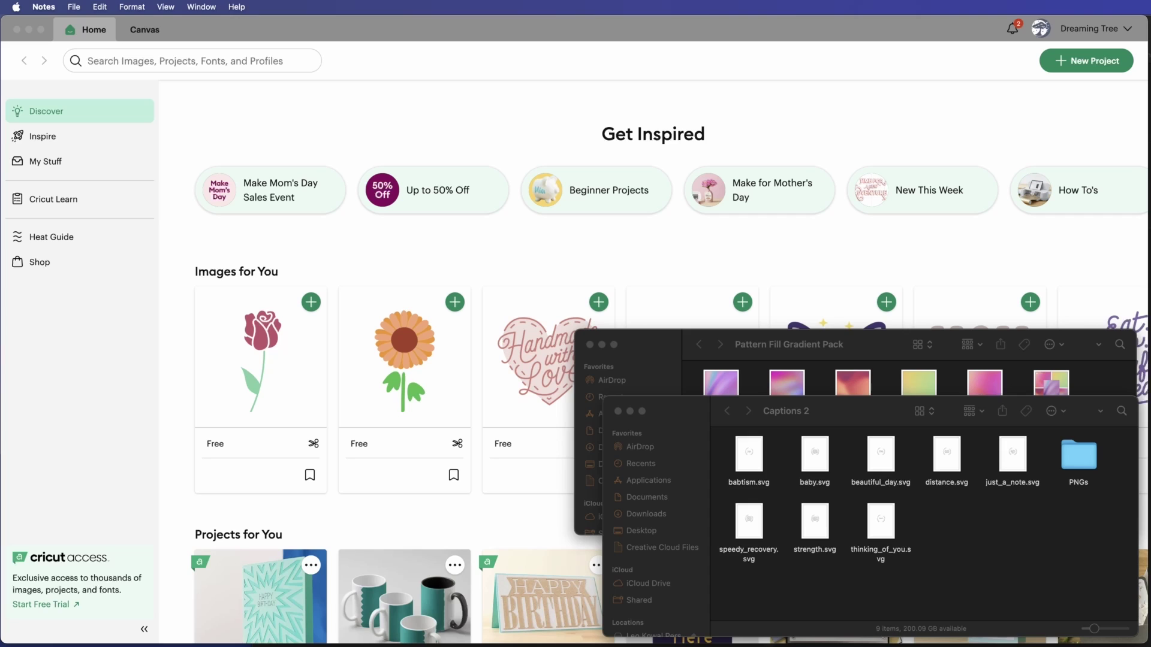
# Bring Cricut Design Space to the front
pyautogui.click(894, 252)
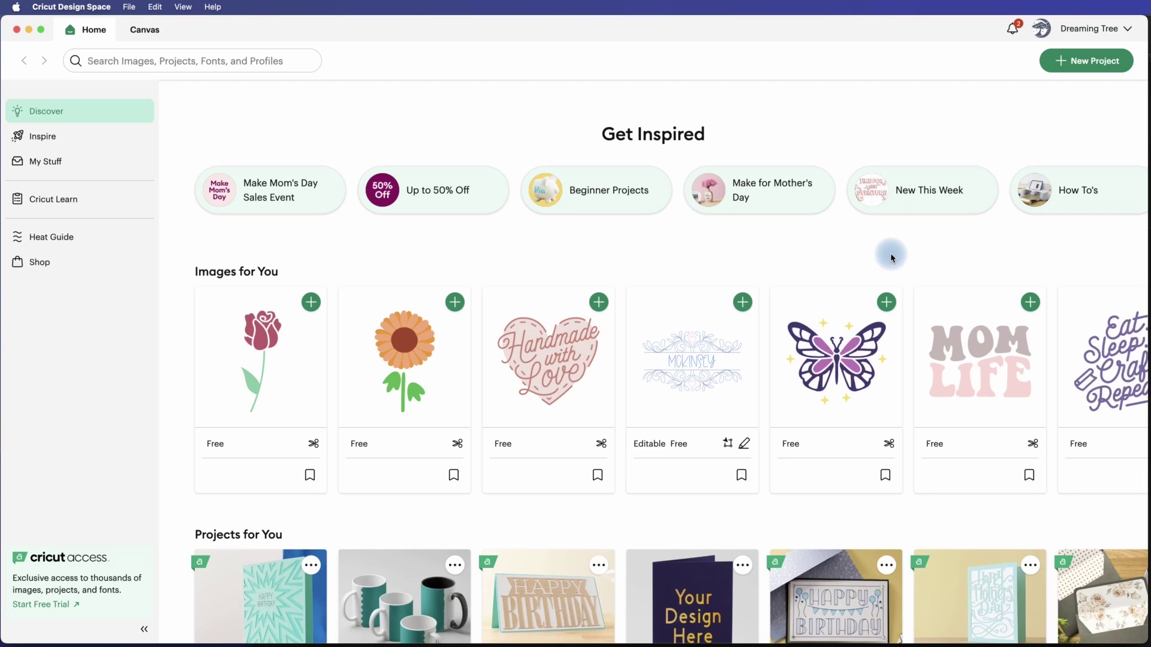
# Start a new blank project and open the Upload Image page
pyautogui.click(1073, 64)
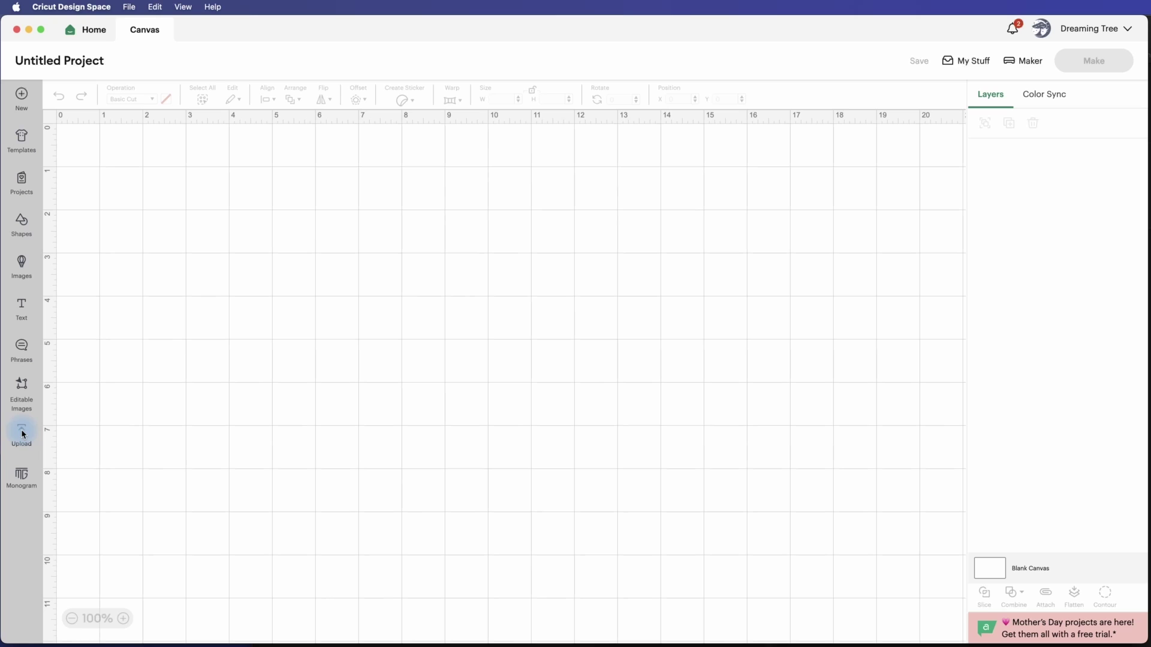
pyautogui.click(22, 434)
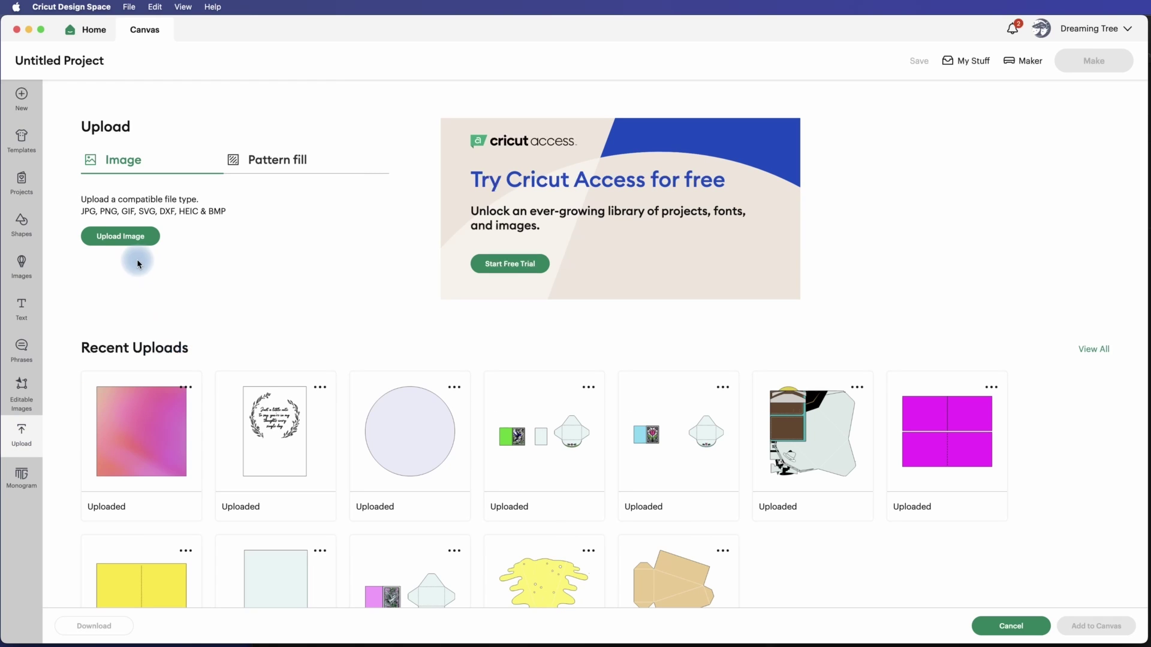
pyautogui.click(131, 238)
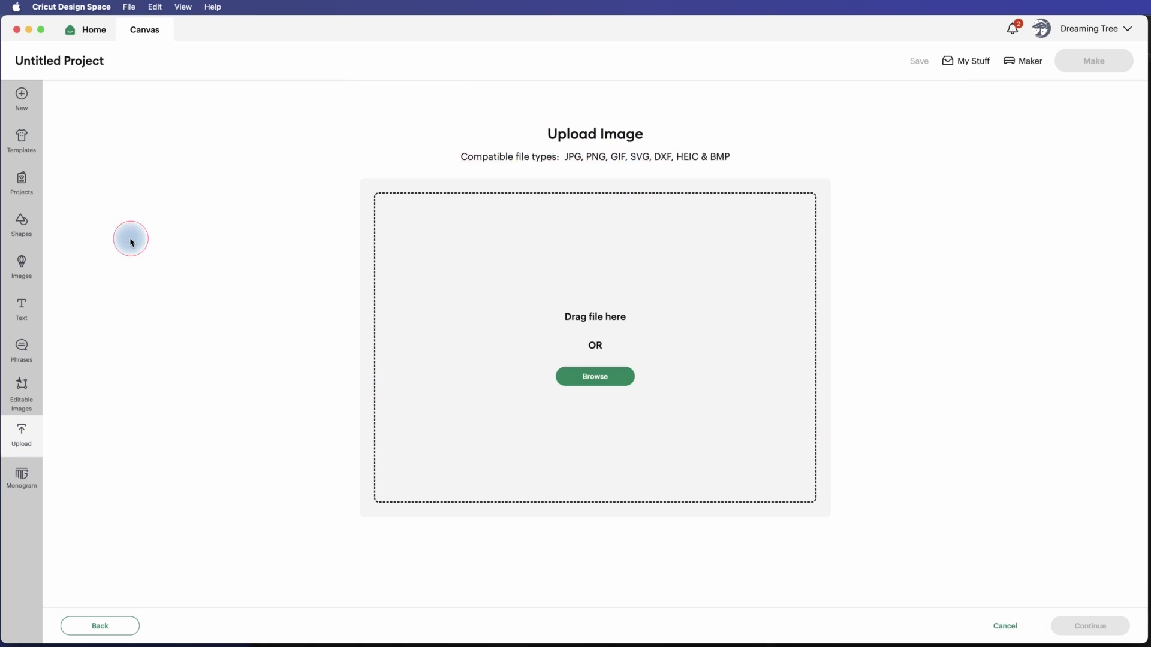
# Drop just_a_note.svg from Finder into the upload area and reach its image details
pyautogui.click(722, 635)
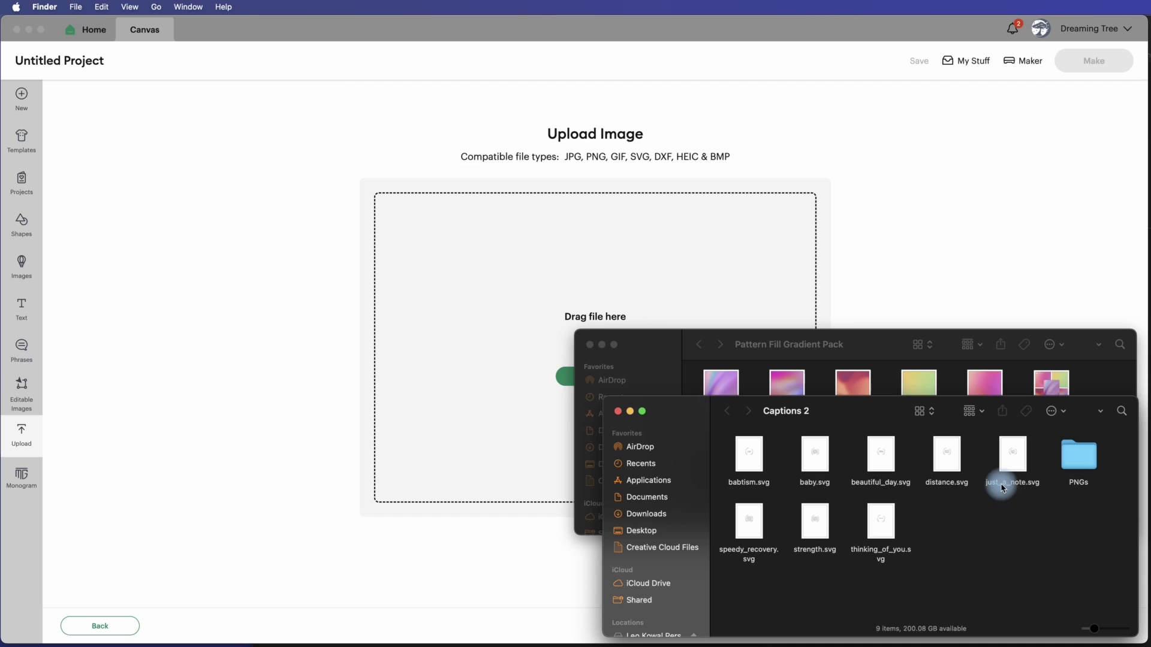
pyautogui.click(1020, 486)
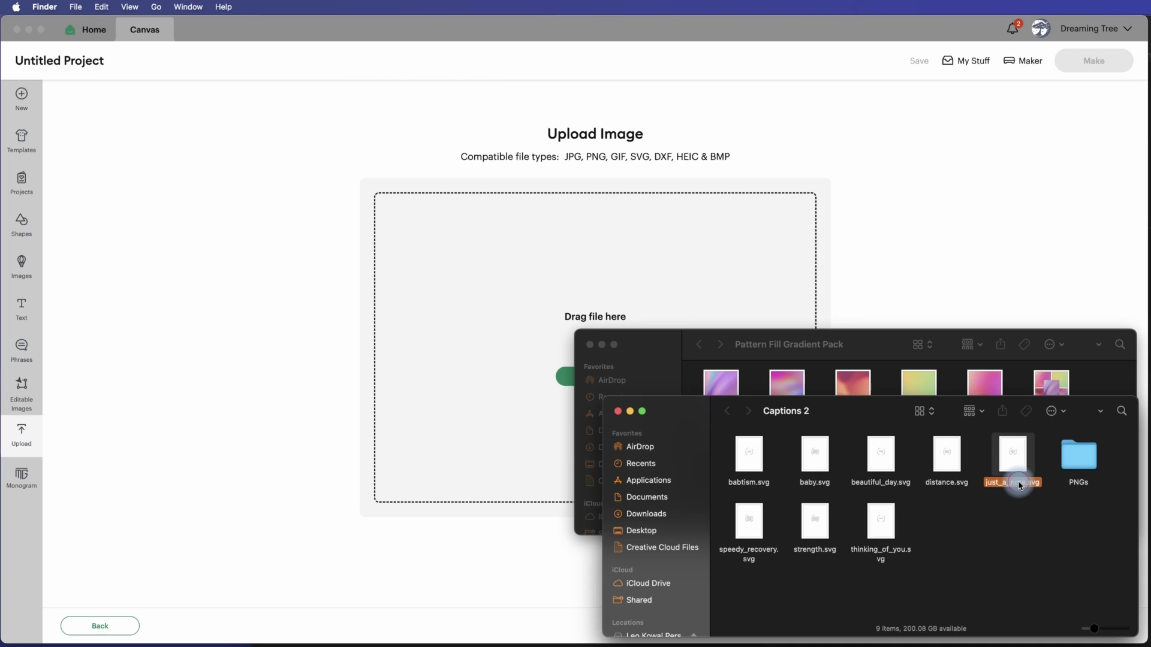
pyautogui.moveTo(1019, 486); pyautogui.dragTo(606, 285)
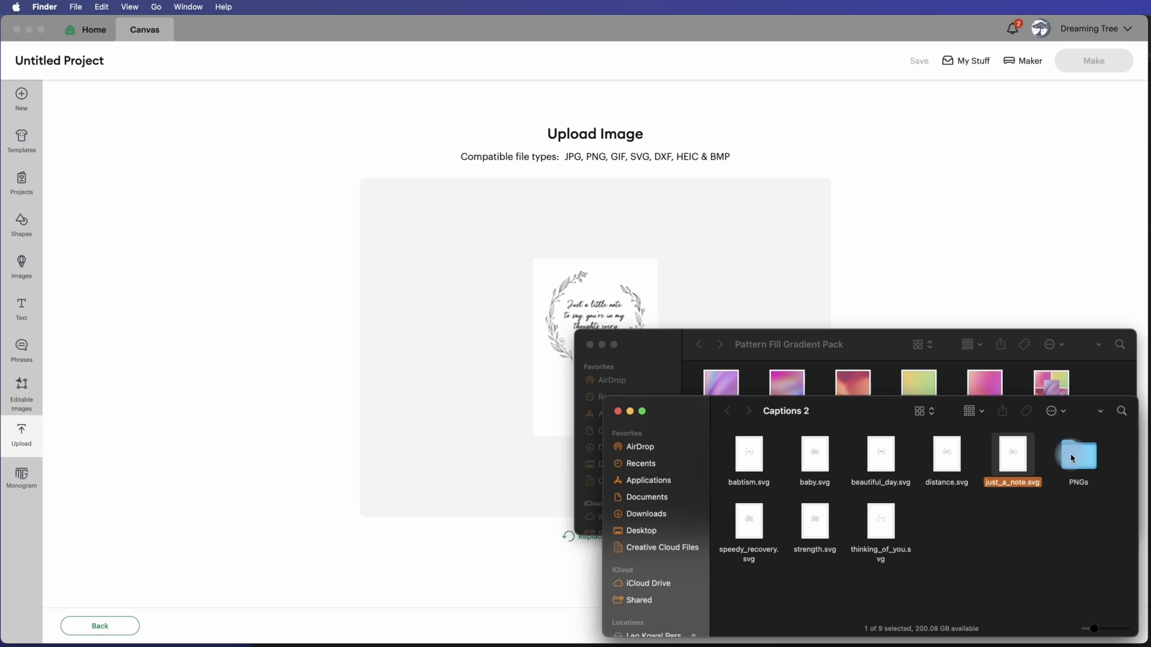
pyautogui.click(976, 296)
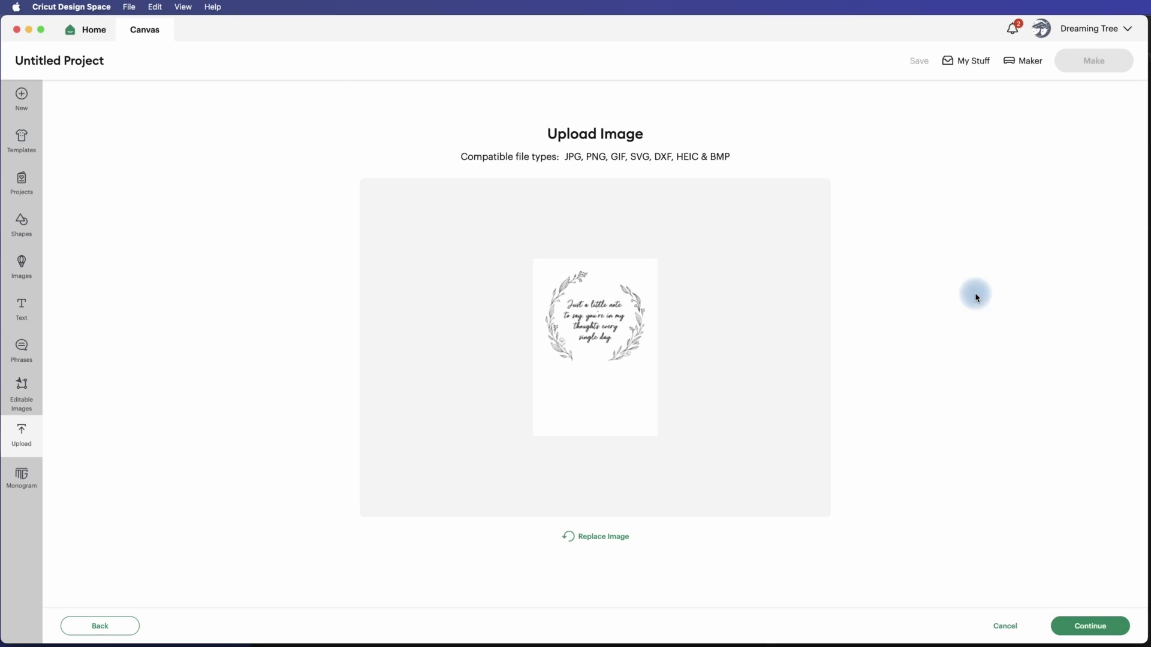
pyautogui.click(1093, 625)
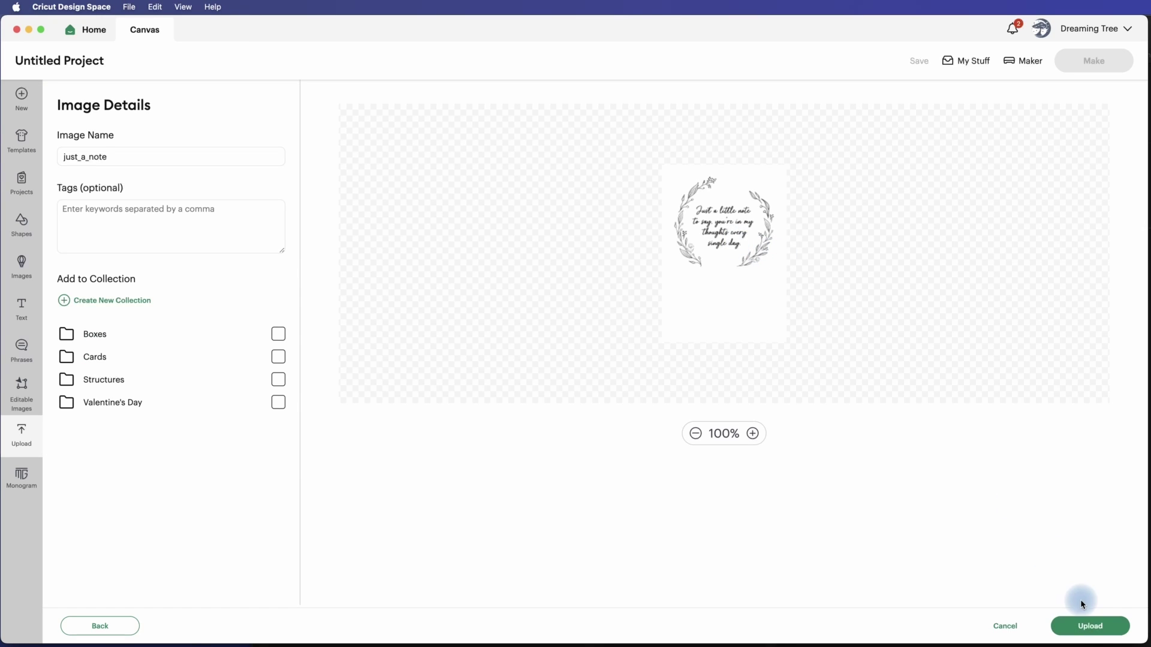
# Upload the just_a_note image and move it up and to the right on the canvas
pyautogui.click(1091, 626)
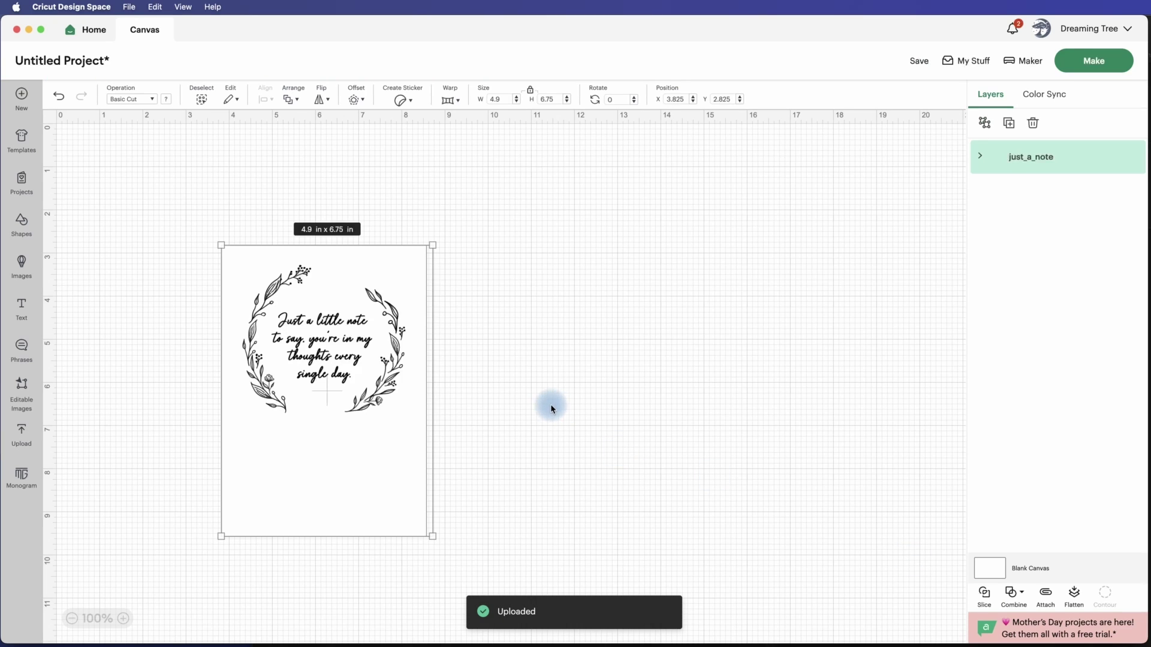
pyautogui.moveTo(360, 362); pyautogui.dragTo(443, 312)
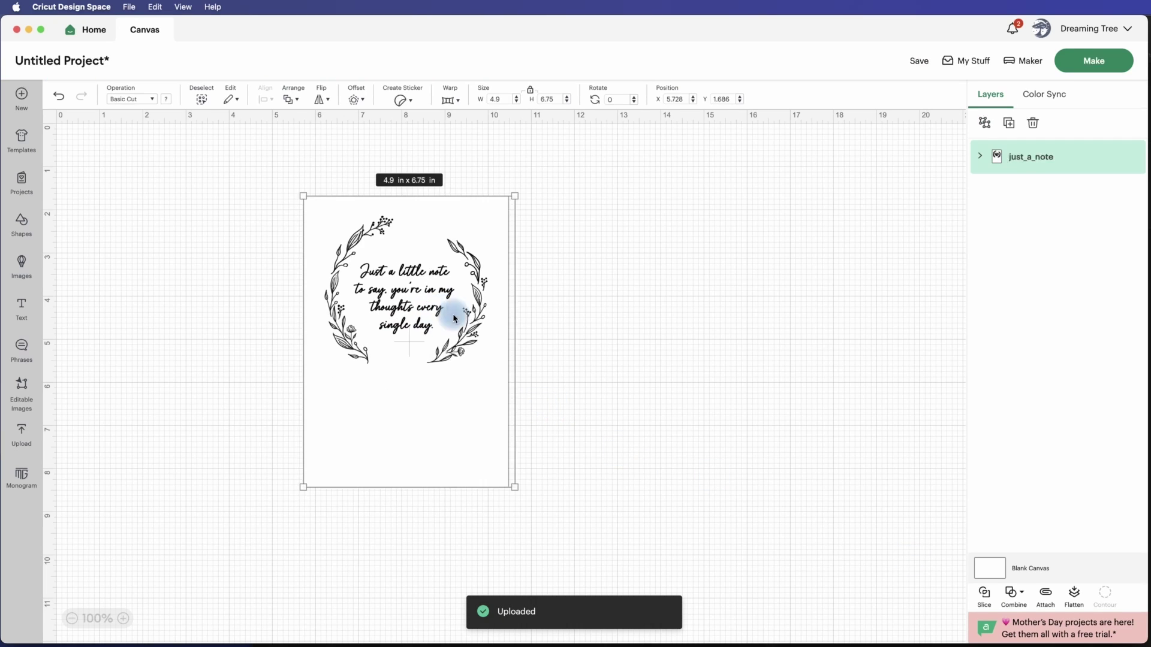
pyautogui.click(611, 318)
pyautogui.click(453, 282)
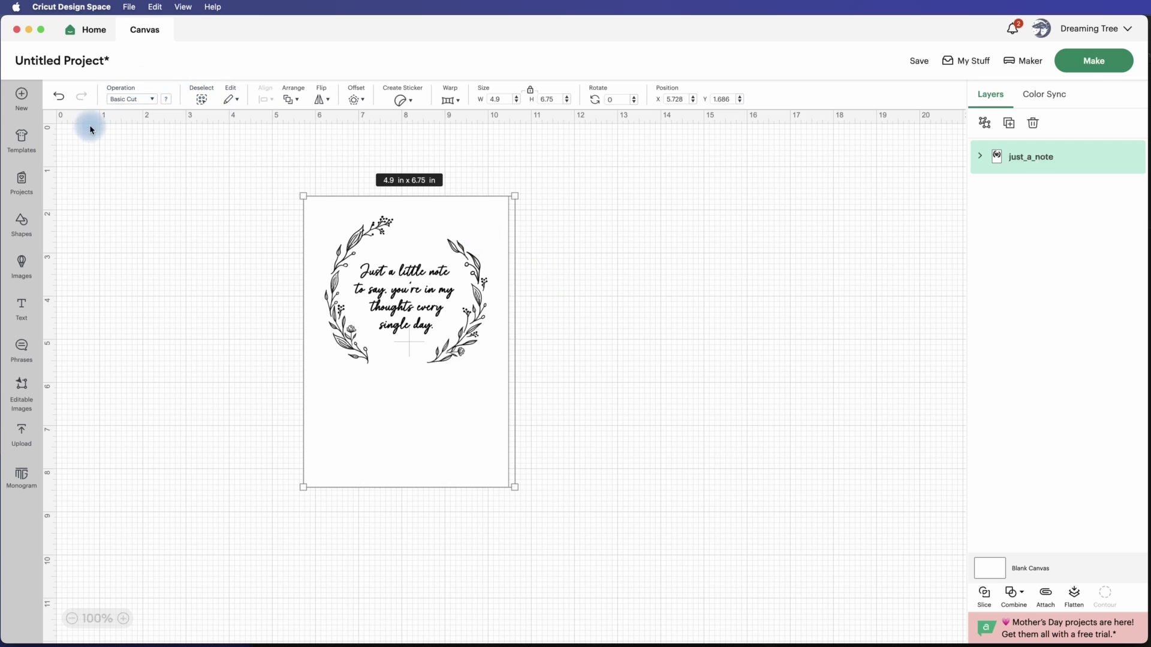
# Upload Gradient 2.jpg from the Pattern Fill Gradient Pack folder as a pattern fill
pyautogui.click(23, 428)
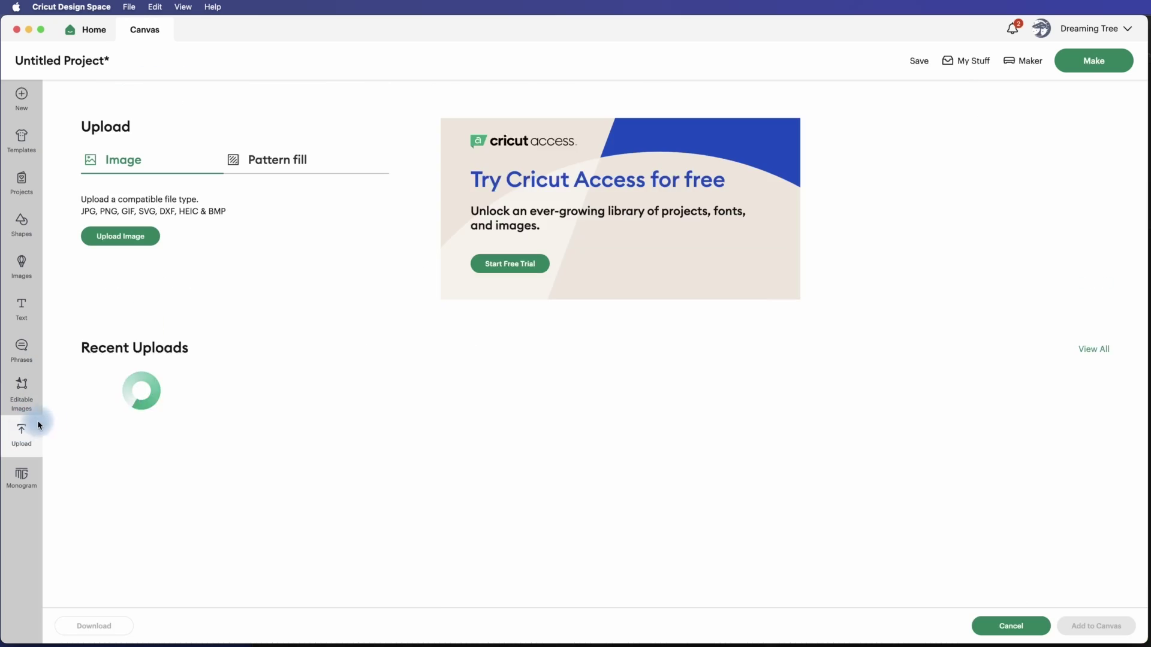
pyautogui.click(272, 160)
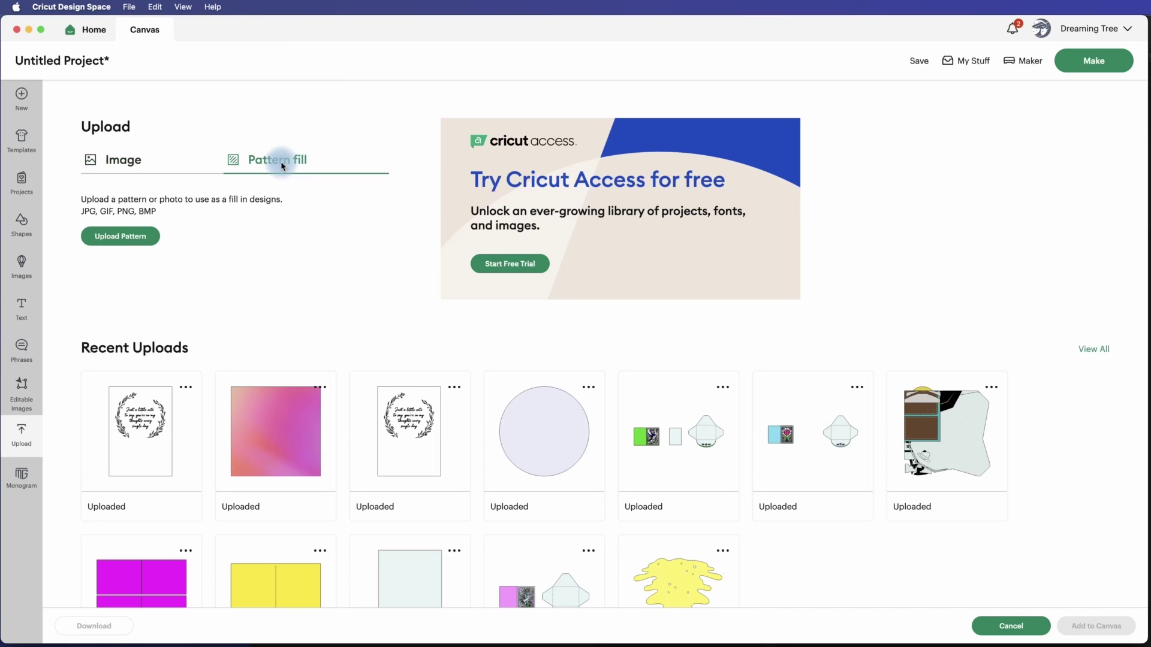
pyautogui.click(128, 238)
pyautogui.press('super+Tab')
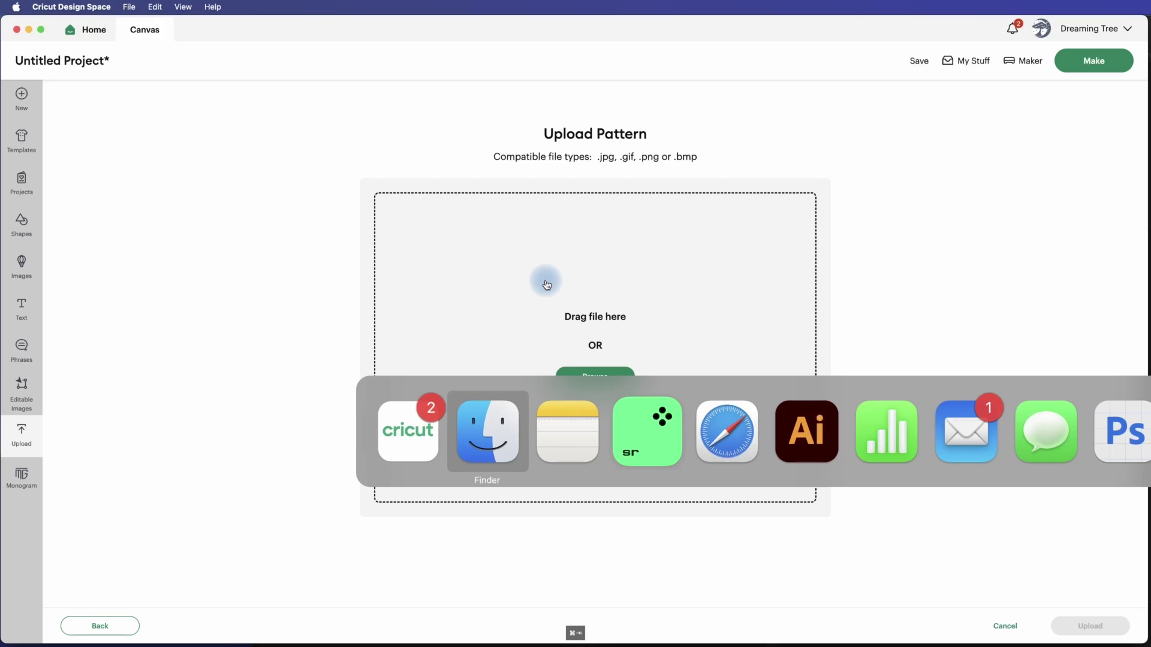
pyautogui.click(868, 348)
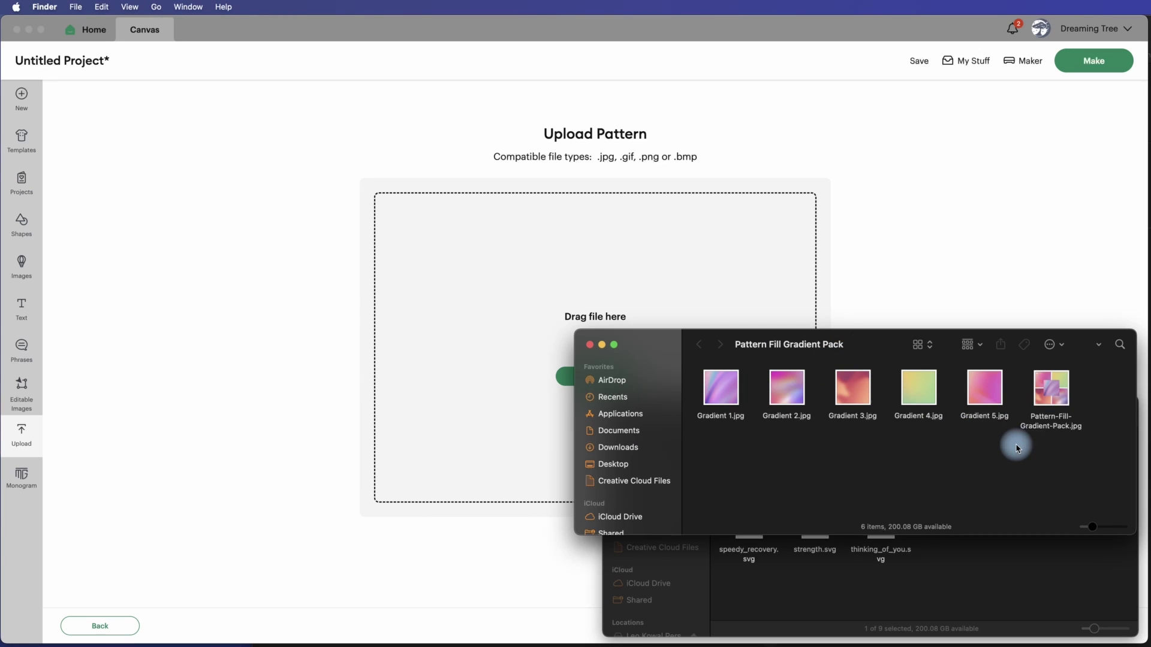
pyautogui.moveTo(1017, 449); pyautogui.dragTo(716, 386)
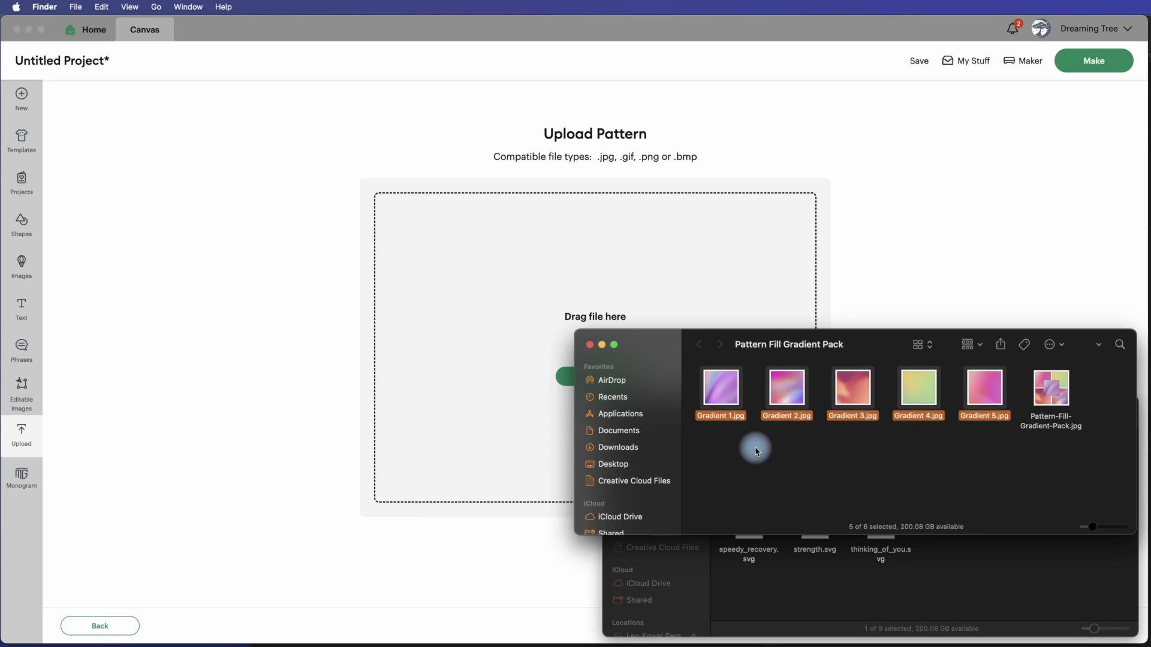
pyautogui.click(756, 451)
pyautogui.click(789, 389)
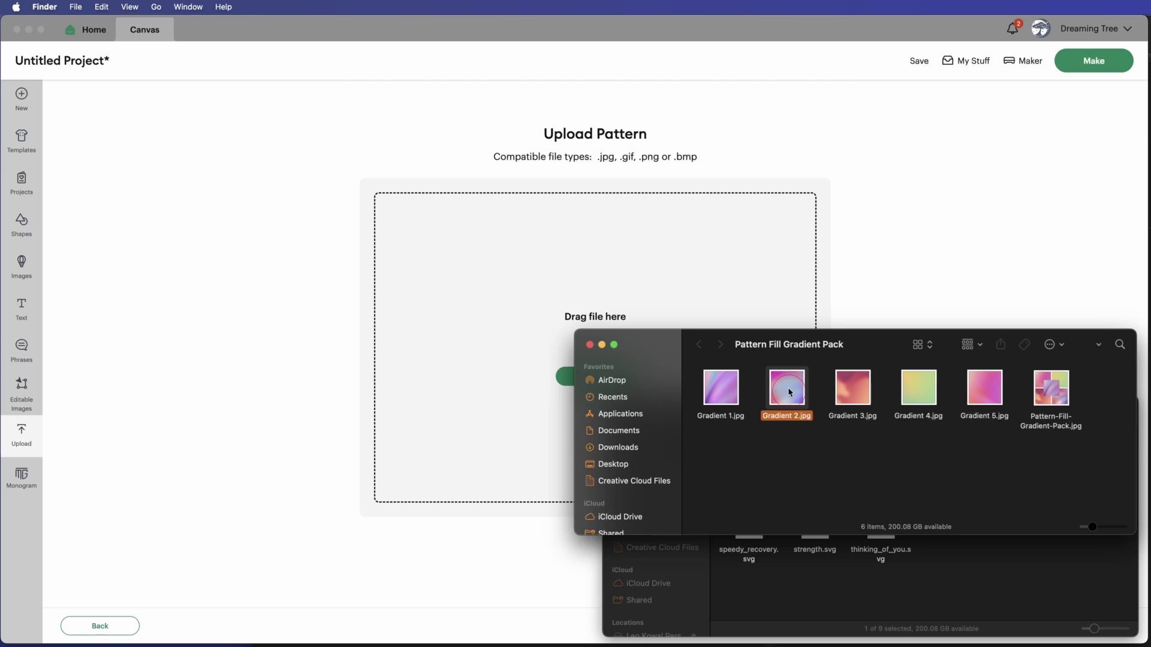
pyautogui.moveTo(787, 387); pyautogui.dragTo(725, 294)
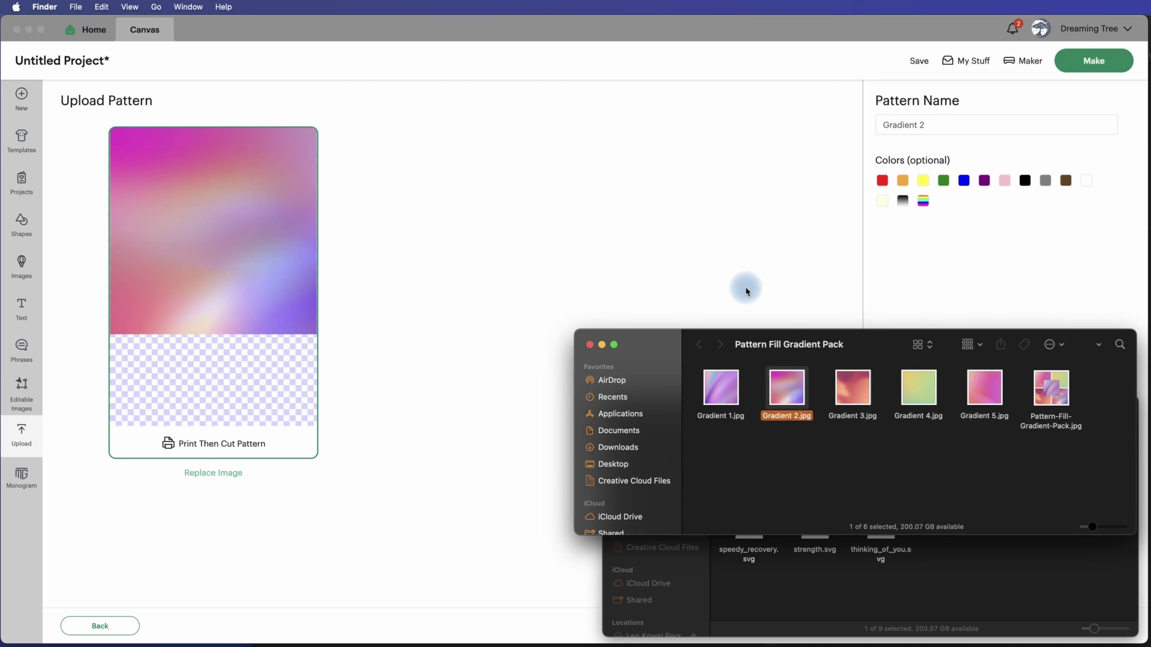
pyautogui.click(738, 286)
pyautogui.click(1090, 626)
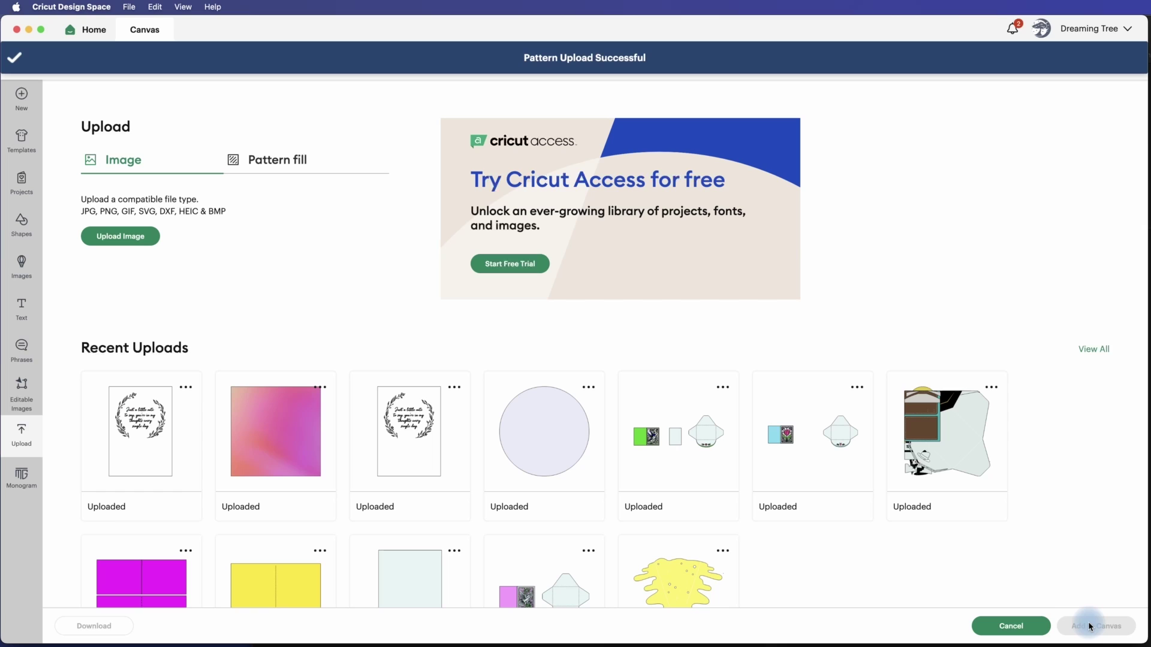
# Back on the canvas, expand the just_a_note group and select the wreath caption layer
pyautogui.click(1013, 626)
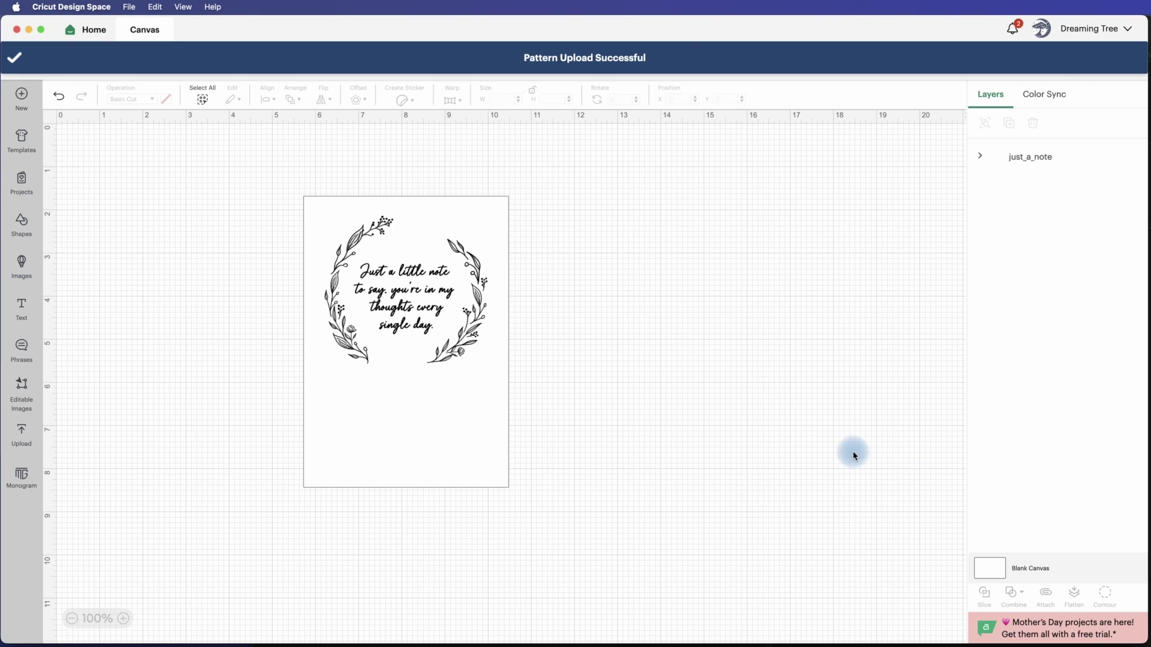
pyautogui.click(980, 156)
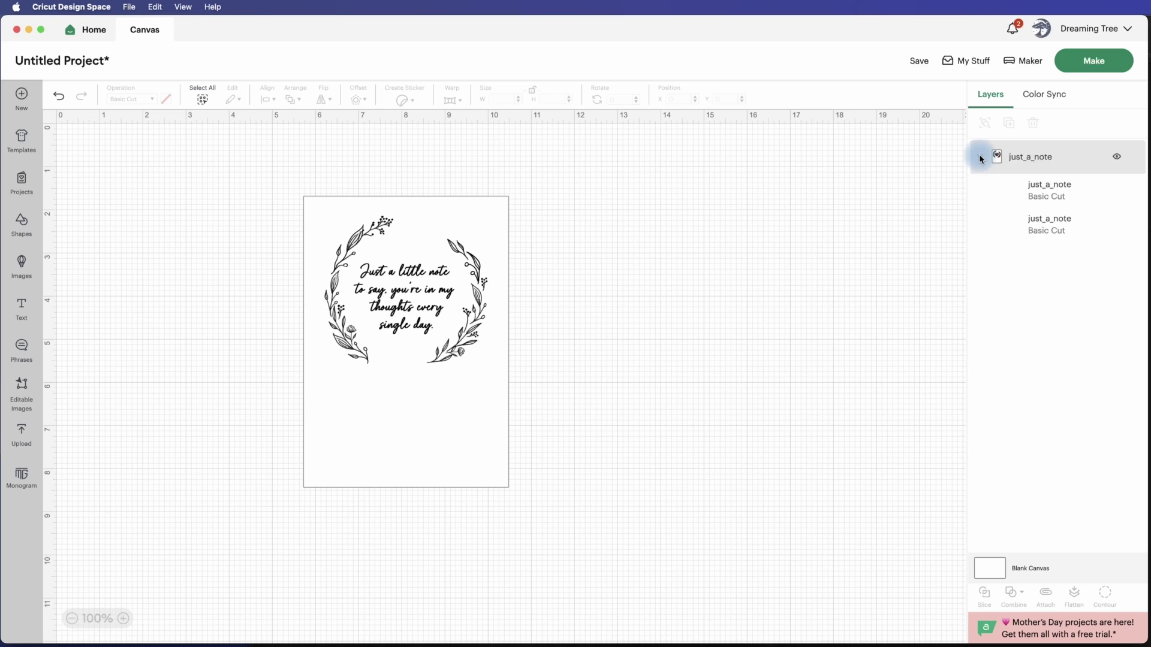
pyautogui.click(1046, 231)
pyautogui.click(1042, 196)
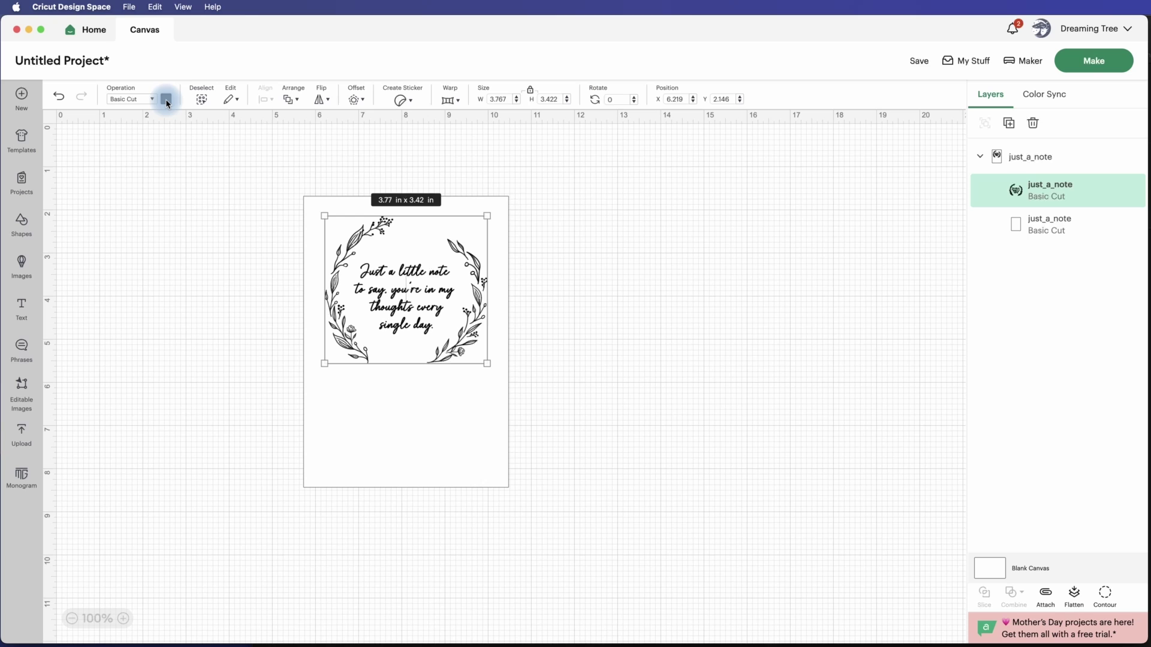
# Set the wreath caption to Print Then Cut filled with the first gradient pattern
pyautogui.click(142, 100)
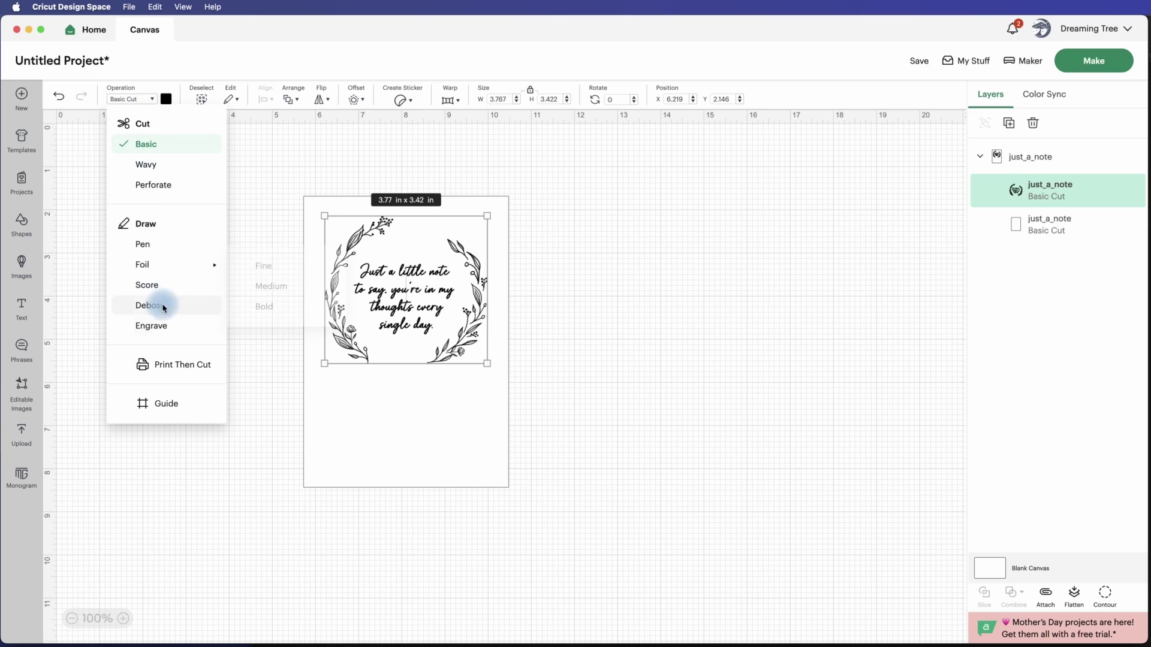
pyautogui.click(174, 366)
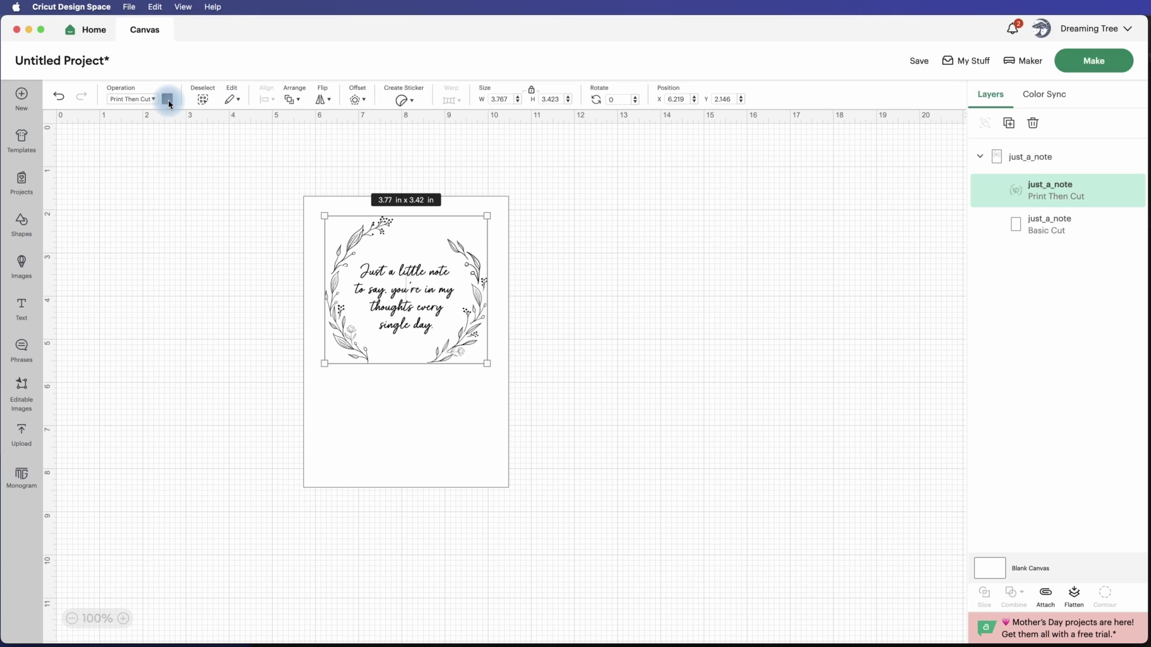
pyautogui.click(168, 99)
pyautogui.click(223, 149)
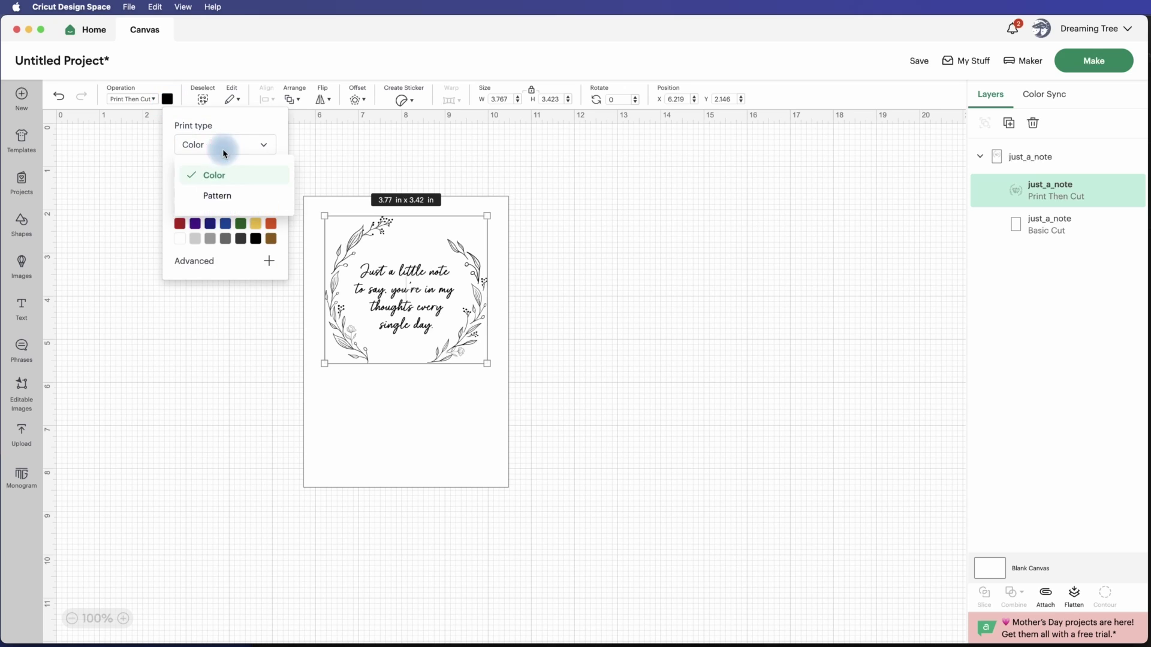
pyautogui.click(227, 196)
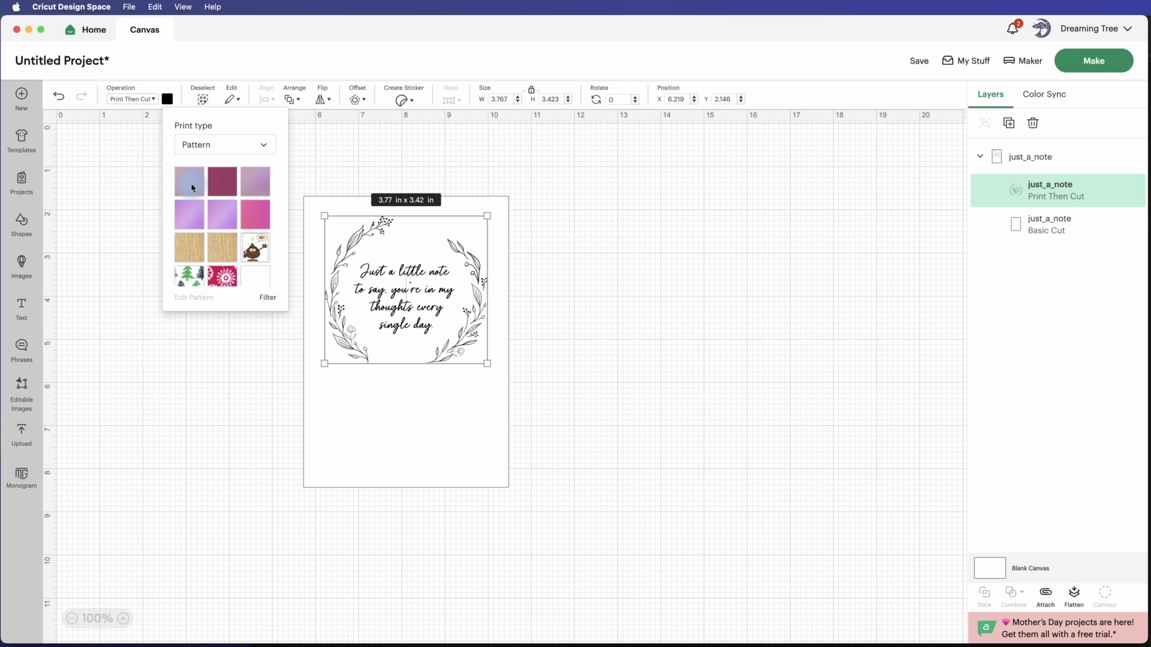
pyautogui.click(191, 182)
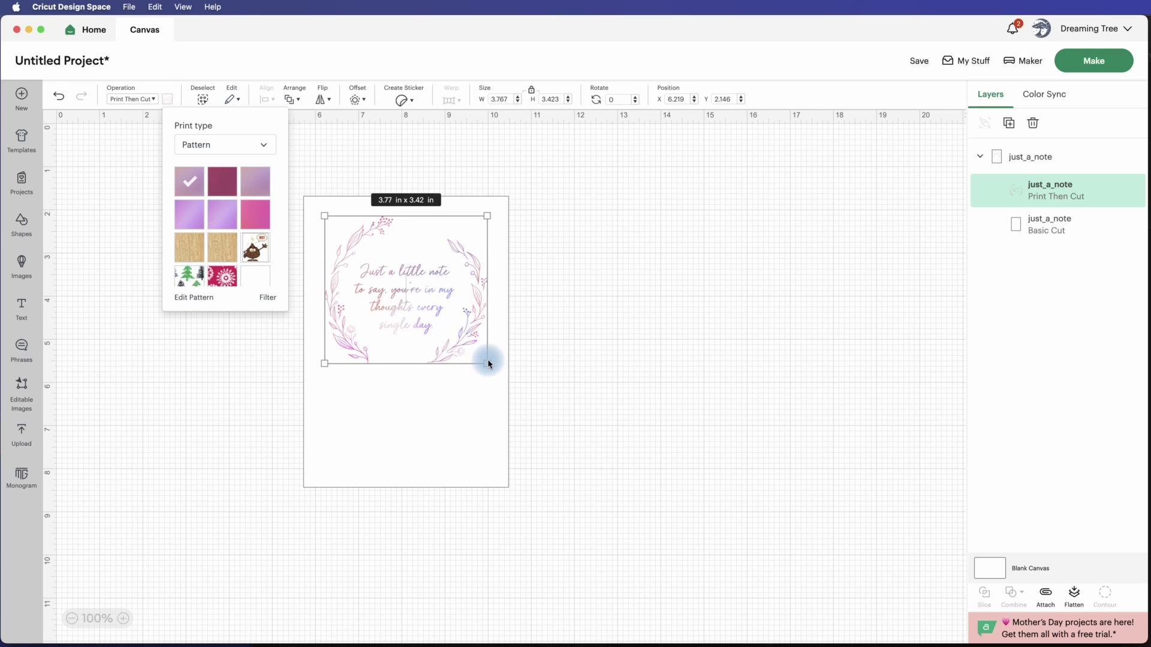
pyautogui.press('super+equal')
pyautogui.press('super+equal')
pyautogui.press('super+equal')
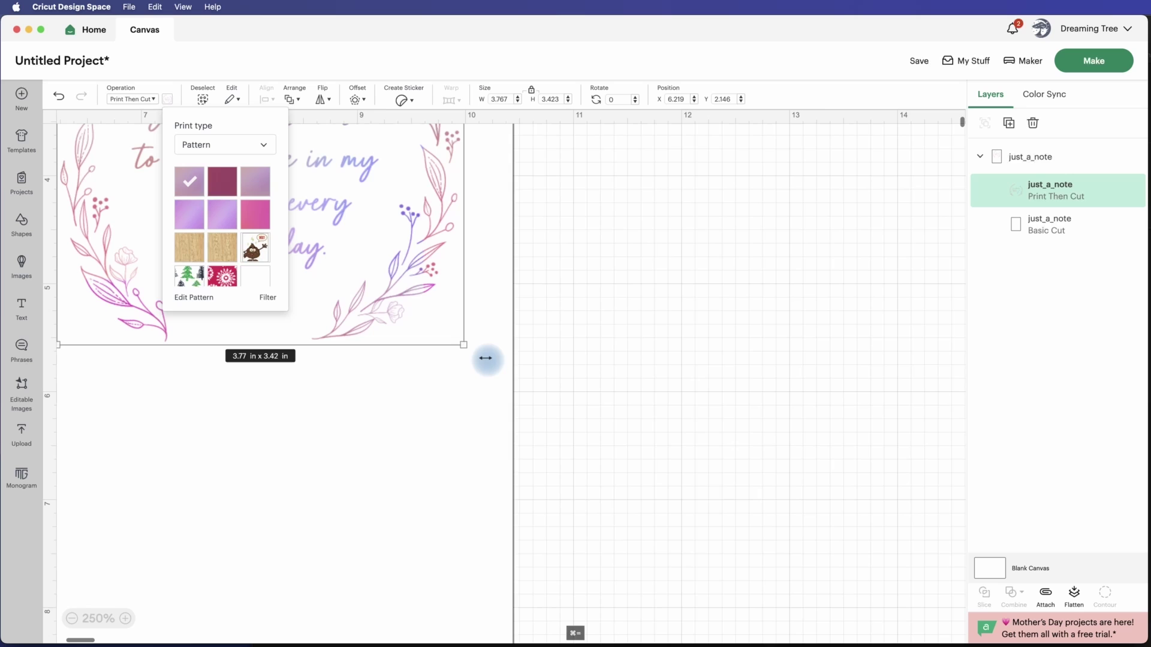
pyautogui.hscroll(-10, 439, 340)
pyautogui.scroll(6, 439, 340)
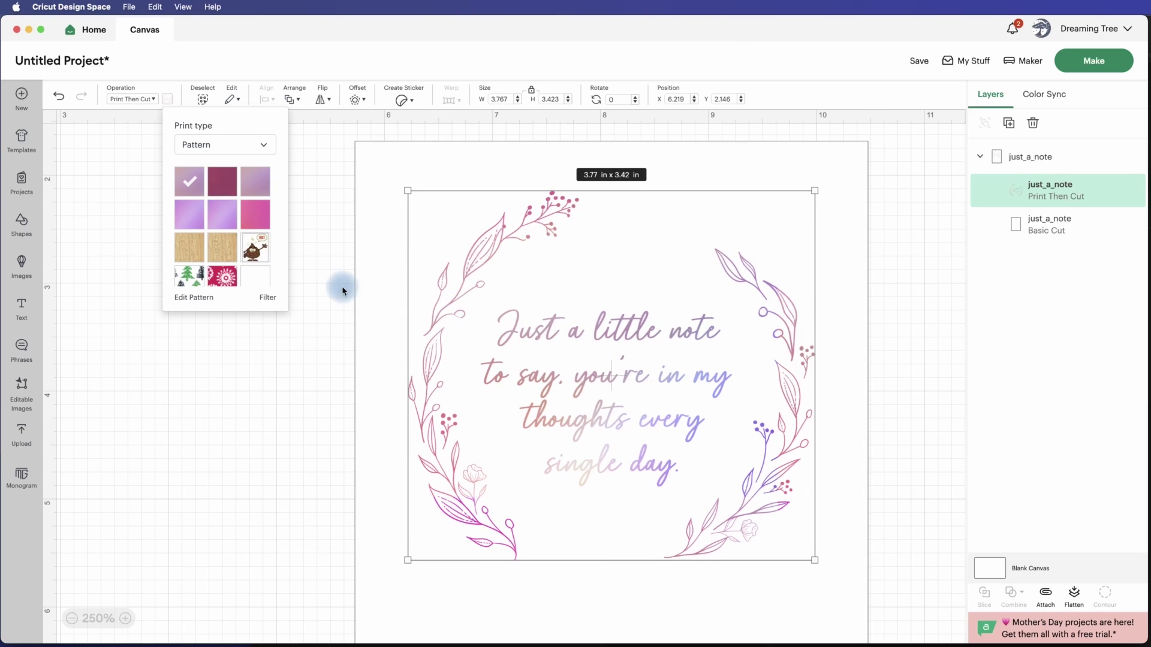
# Edit the caption's pattern to scale 123, horizontal offset 27, plus a vertical offset
pyautogui.click(204, 298)
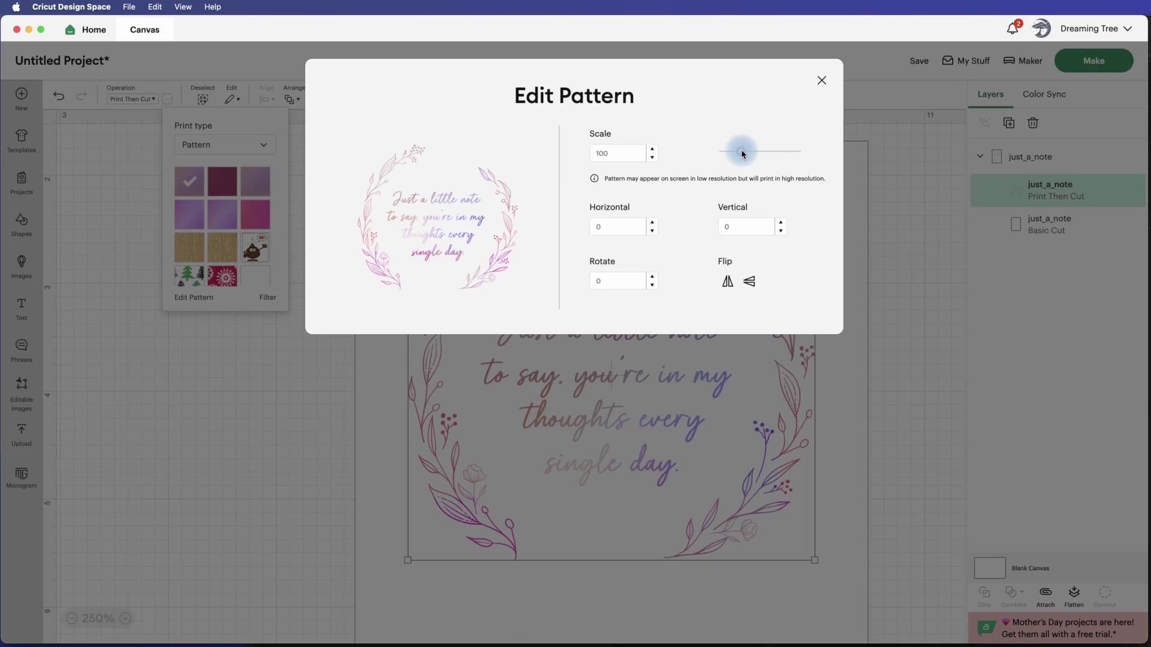
pyautogui.moveTo(741, 151); pyautogui.dragTo(755, 152)
pyautogui.click(730, 281)
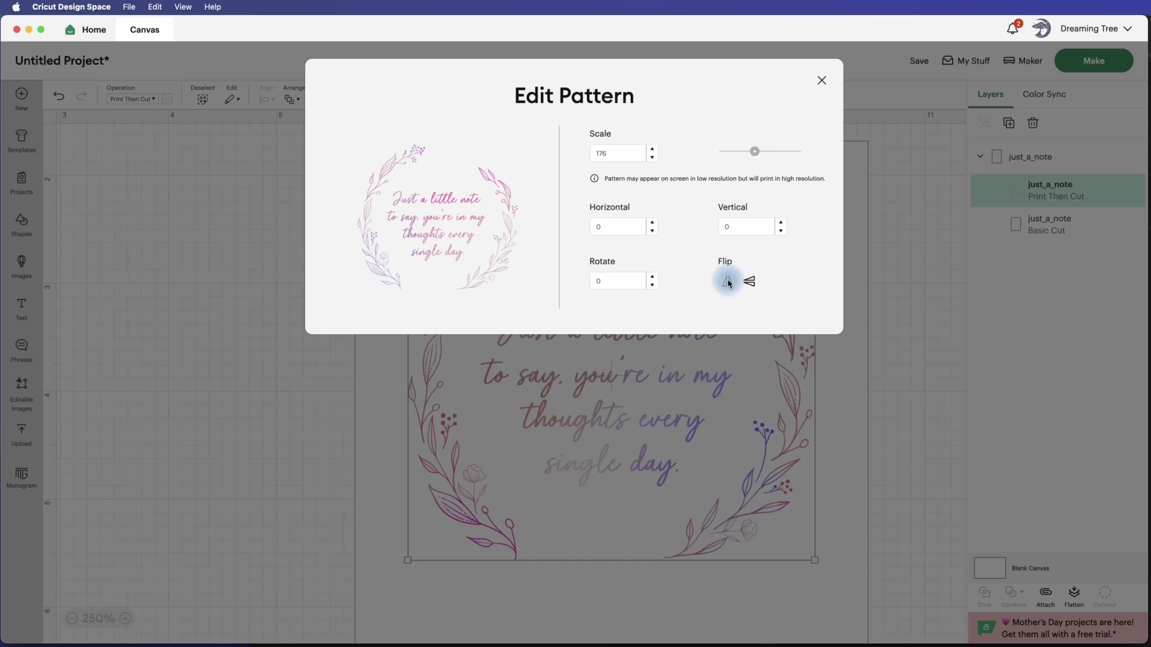
pyautogui.click(727, 282)
pyautogui.moveTo(755, 152); pyautogui.dragTo(746, 153)
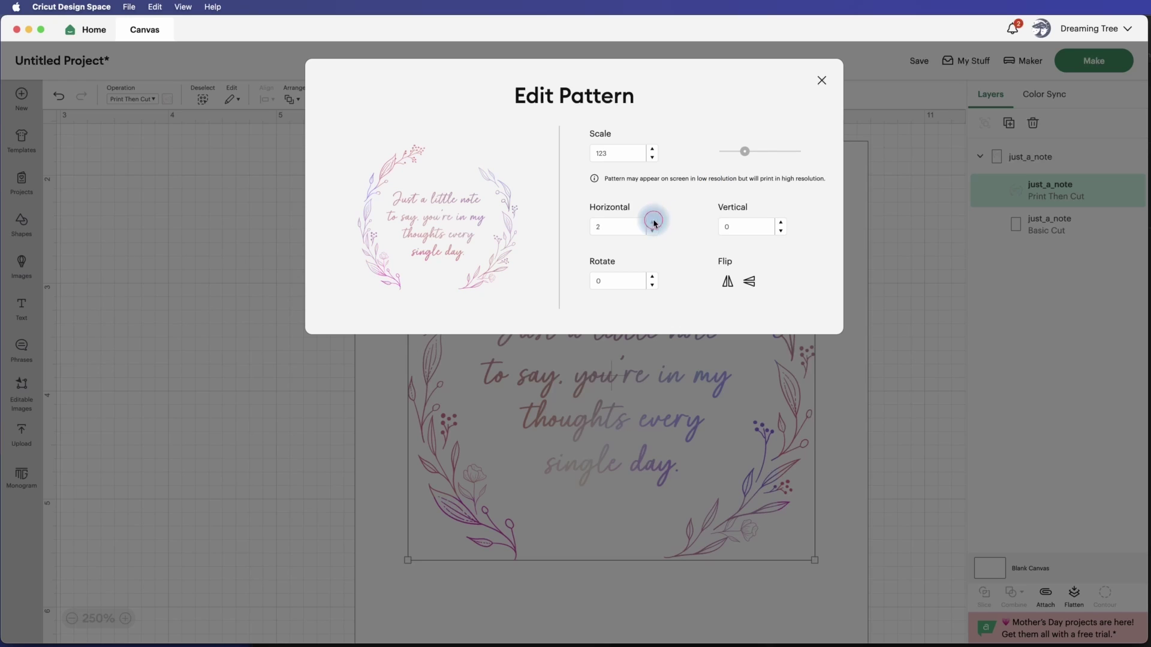
pyautogui.click(653, 222)
pyautogui.click(653, 222)
pyautogui.click(653, 222)
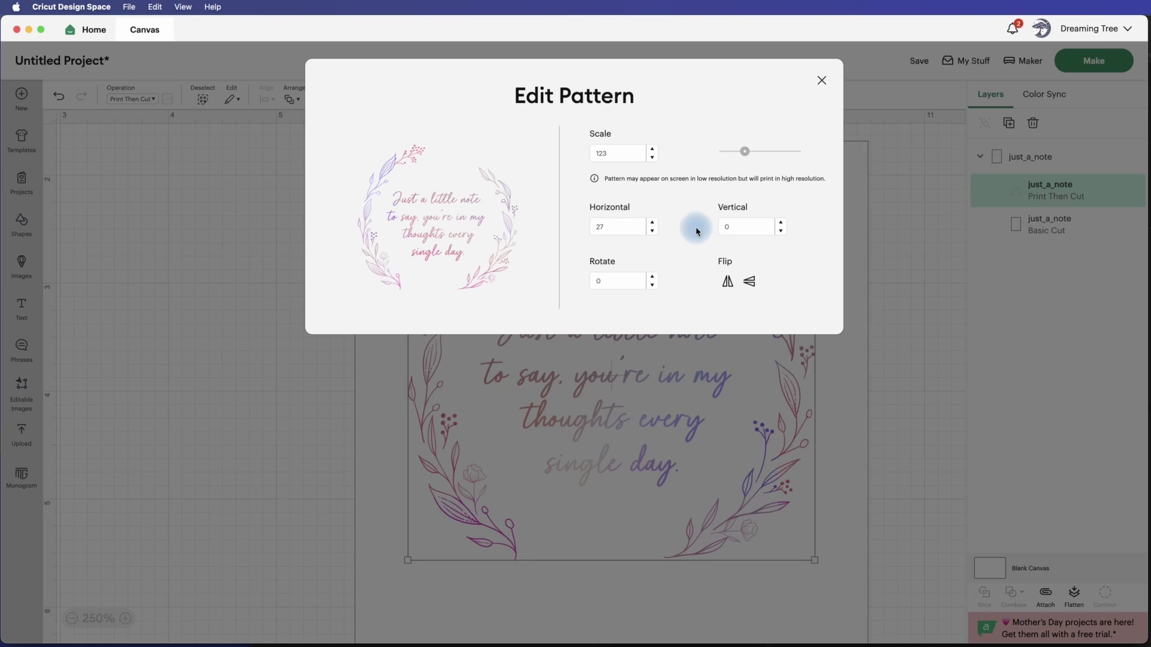
pyautogui.click(780, 223)
# Try several pattern swatches on the caption, ending on the bright pink gradient
pyautogui.click(822, 81)
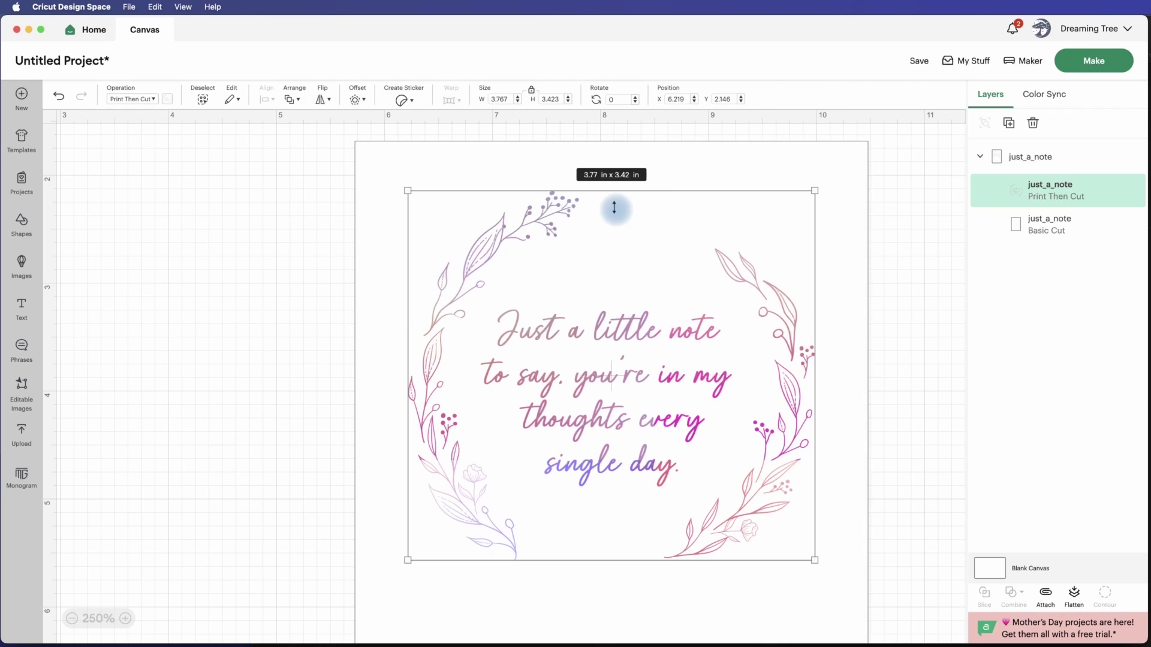
pyautogui.click(166, 99)
pyautogui.click(222, 183)
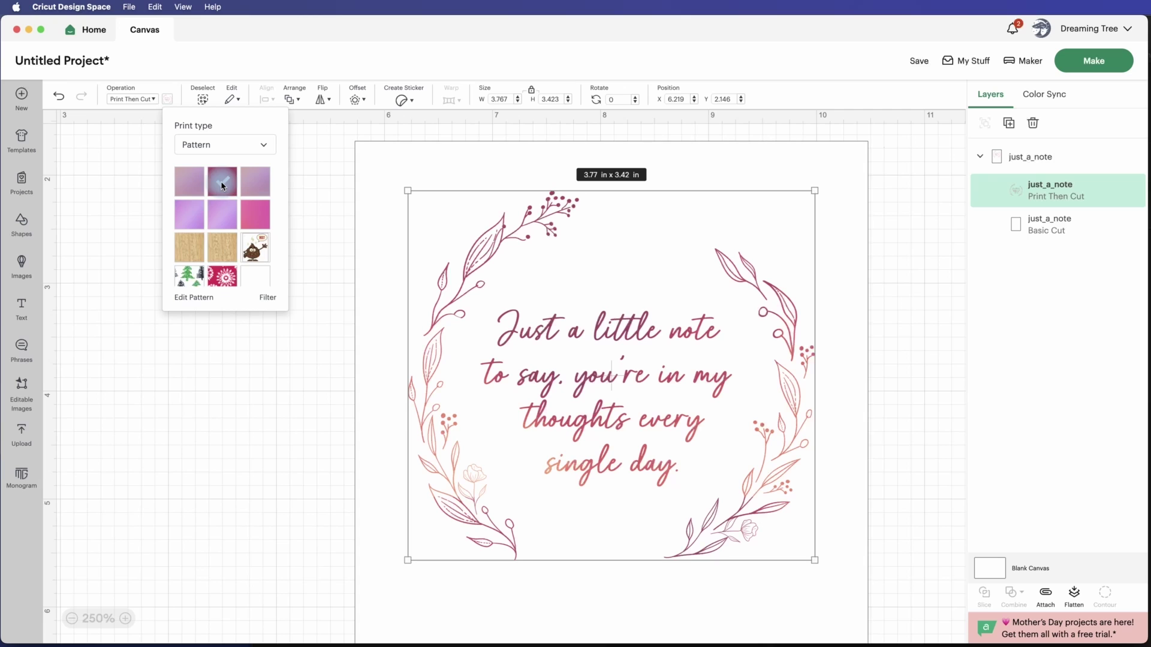
pyautogui.click(258, 186)
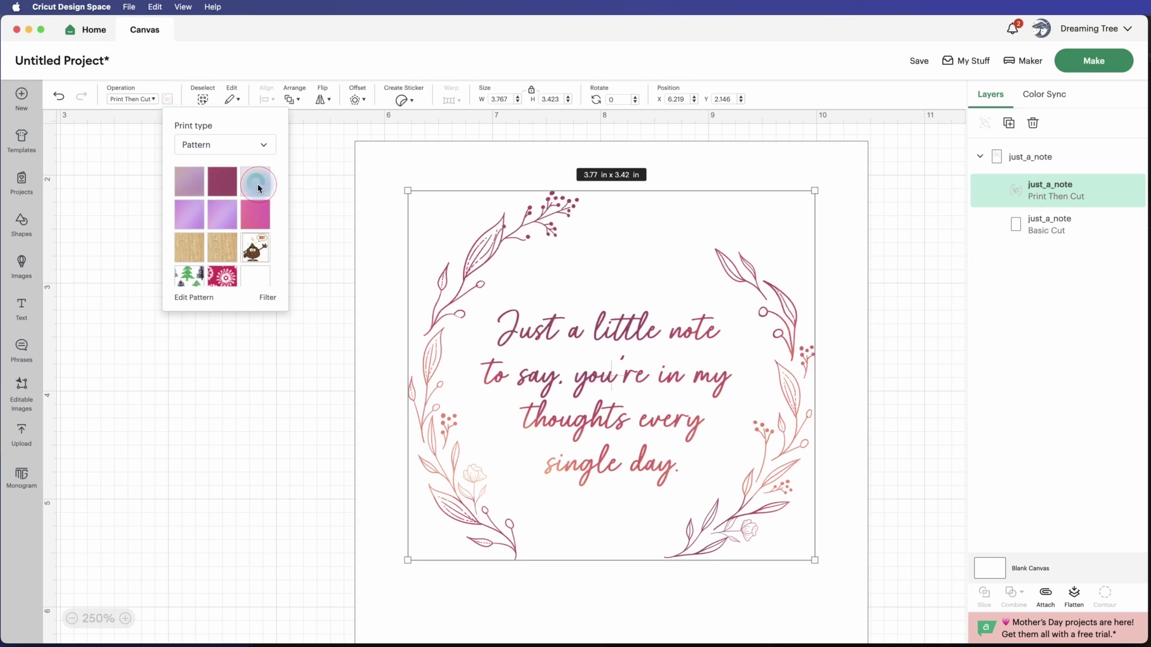
pyautogui.click(197, 222)
pyautogui.click(232, 220)
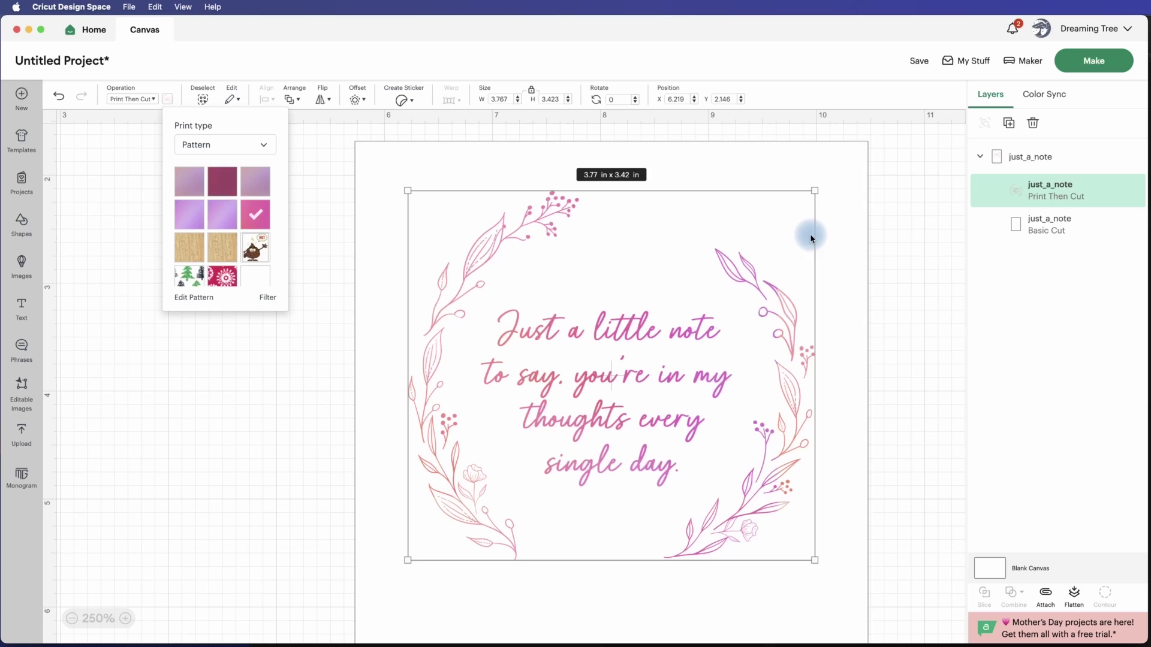
pyautogui.click(898, 241)
# Flatten the whole just_a_note group, then start Make and choose Don't Save
pyautogui.press('super+minus')
pyautogui.press('super+minus')
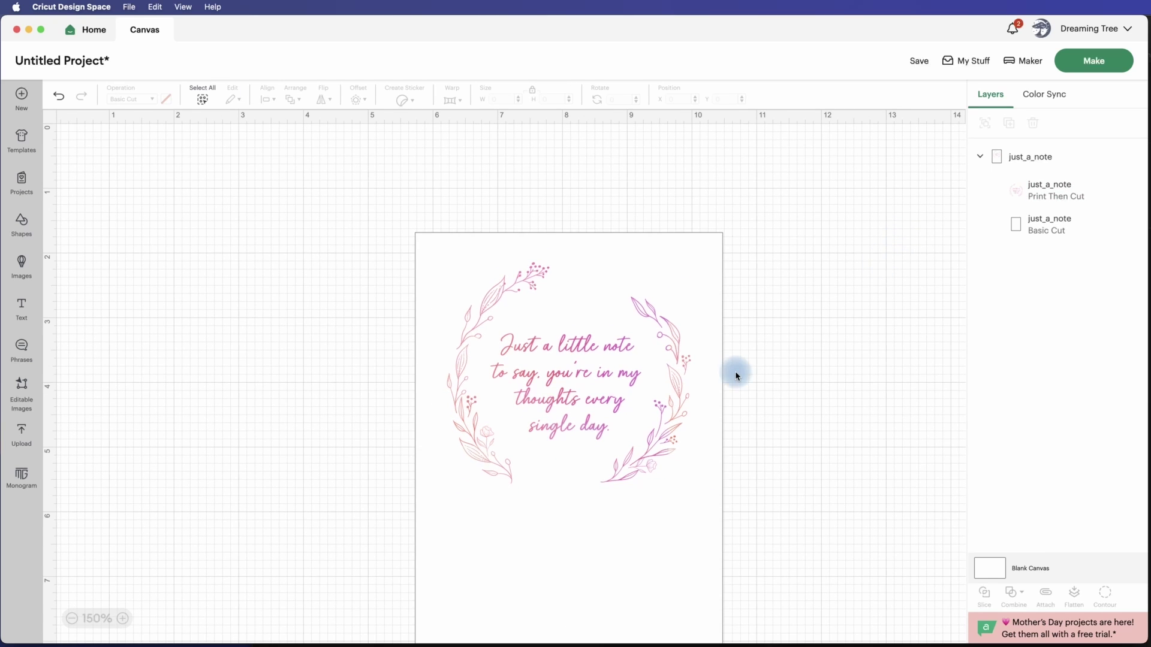
pyautogui.scroll(-3, 751, 388)
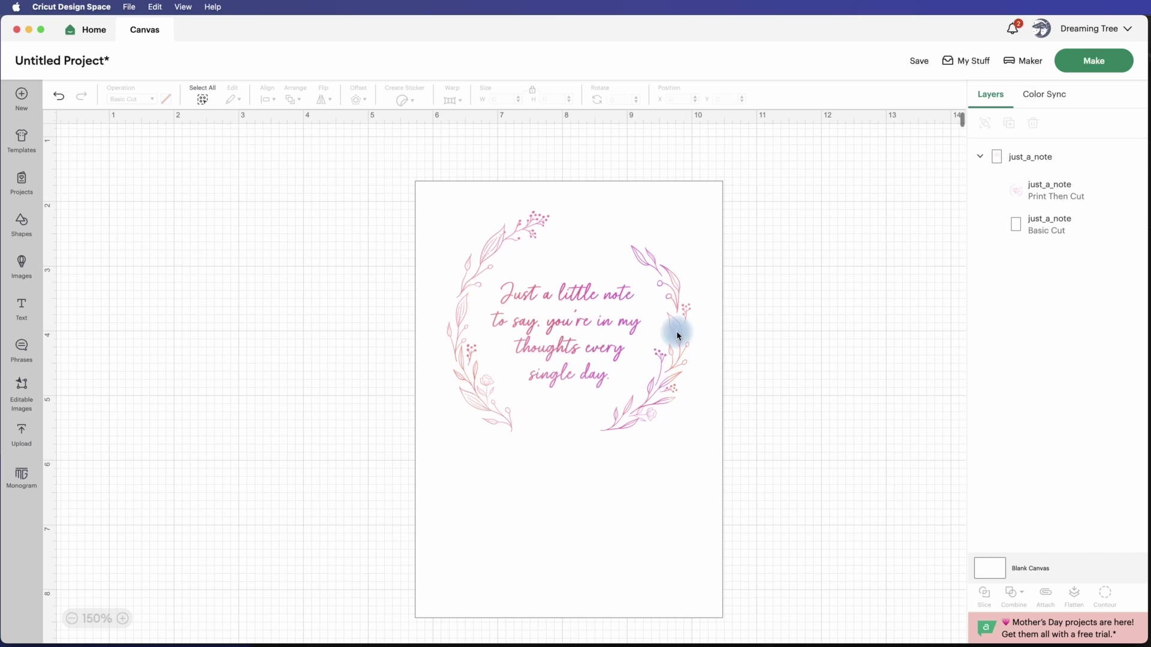
pyautogui.click(672, 333)
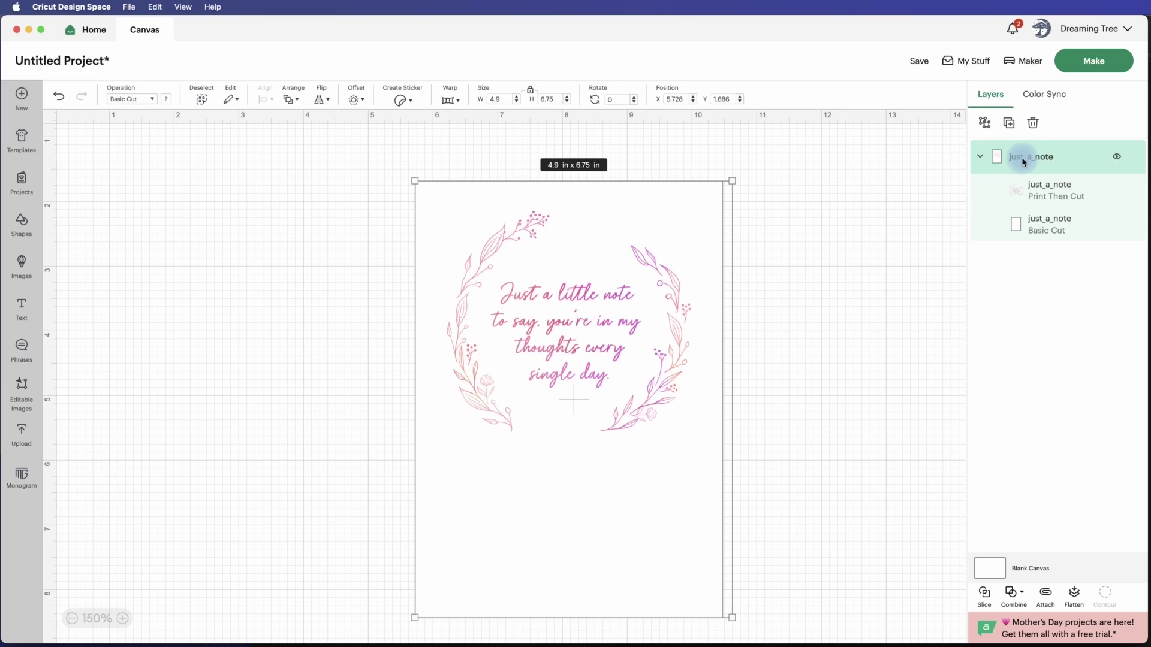
pyautogui.click(1076, 595)
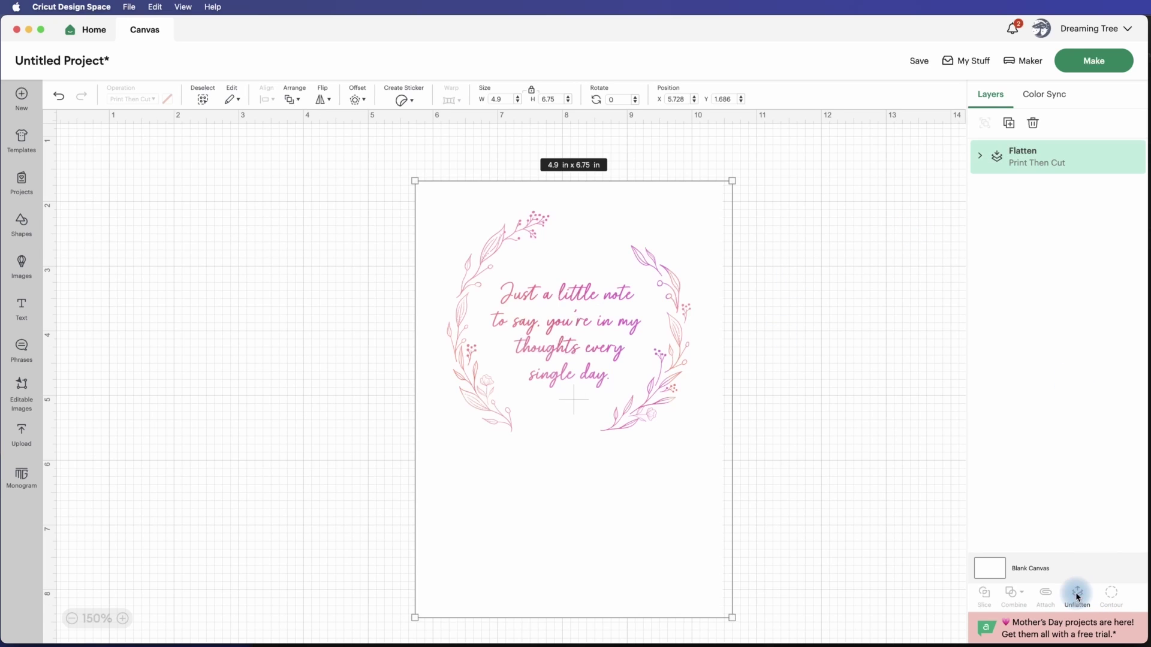
pyautogui.click(1094, 62)
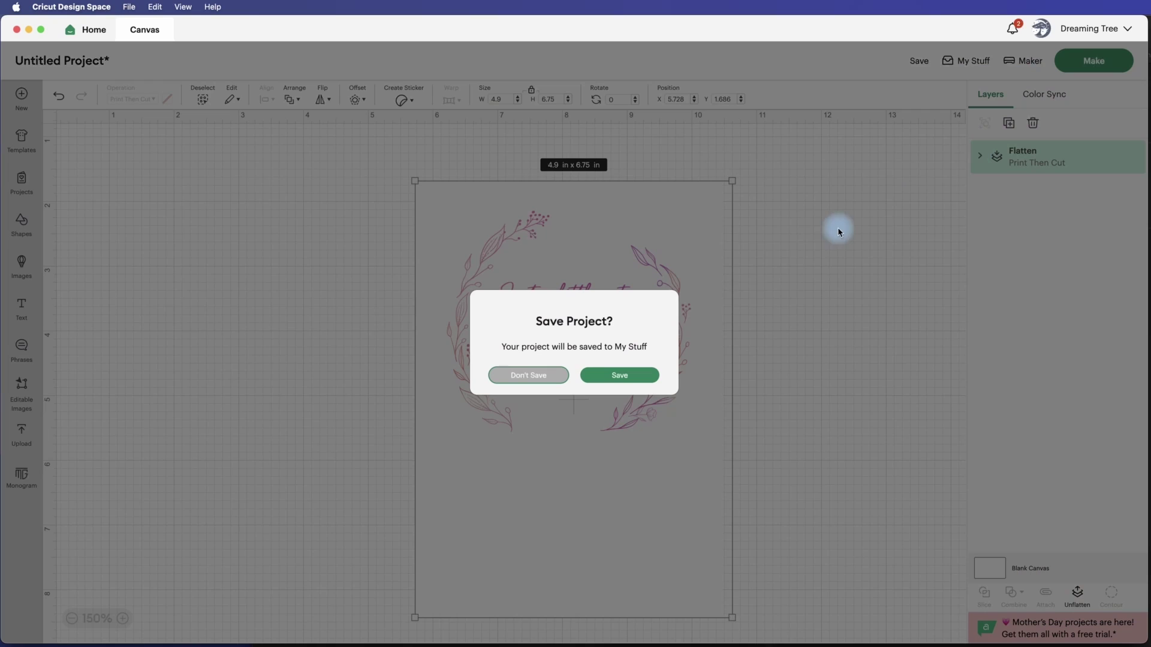
pyautogui.click(552, 377)
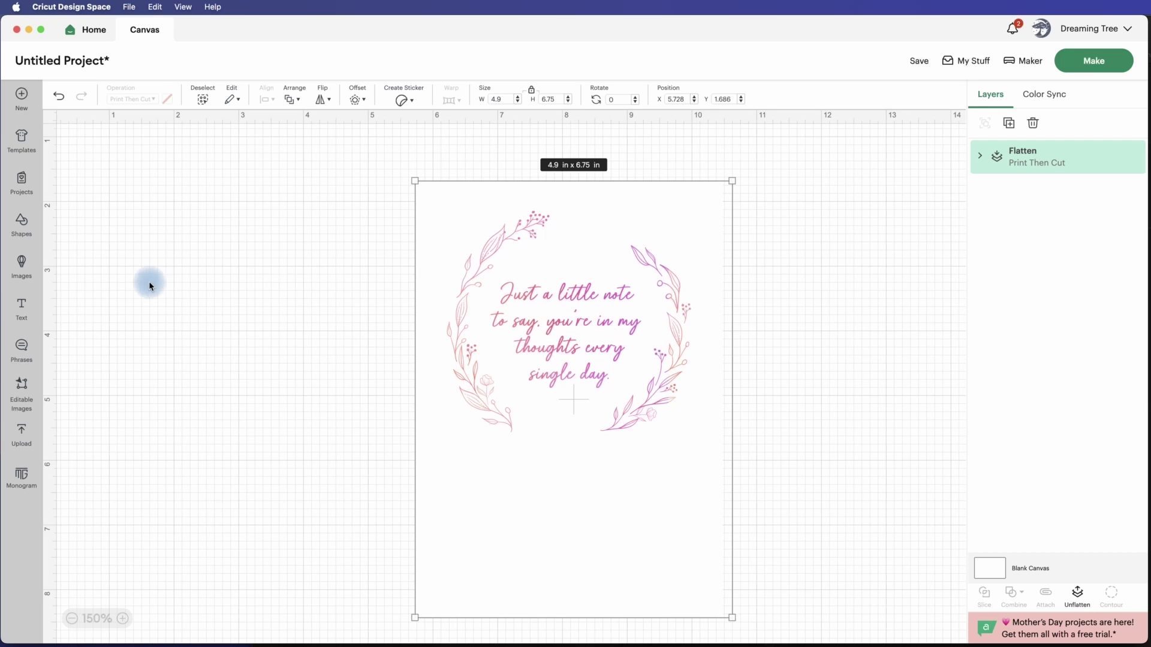
# Add a circle, resize it to 2.76 in and place it beside the card
pyautogui.click(26, 226)
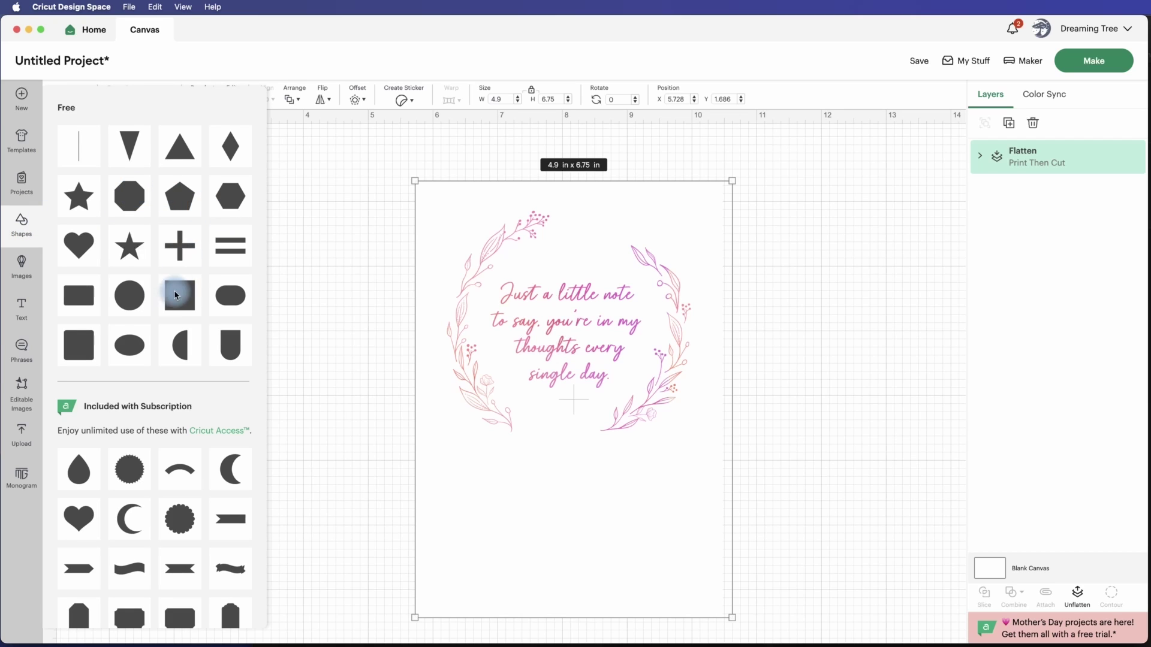
pyautogui.click(140, 302)
pyautogui.moveTo(219, 287); pyautogui.dragTo(268, 336)
pyautogui.moveTo(223, 262); pyautogui.dragTo(268, 311)
# Set the circle to Print Then Cut with a gradient pattern fill
pyautogui.click(155, 100)
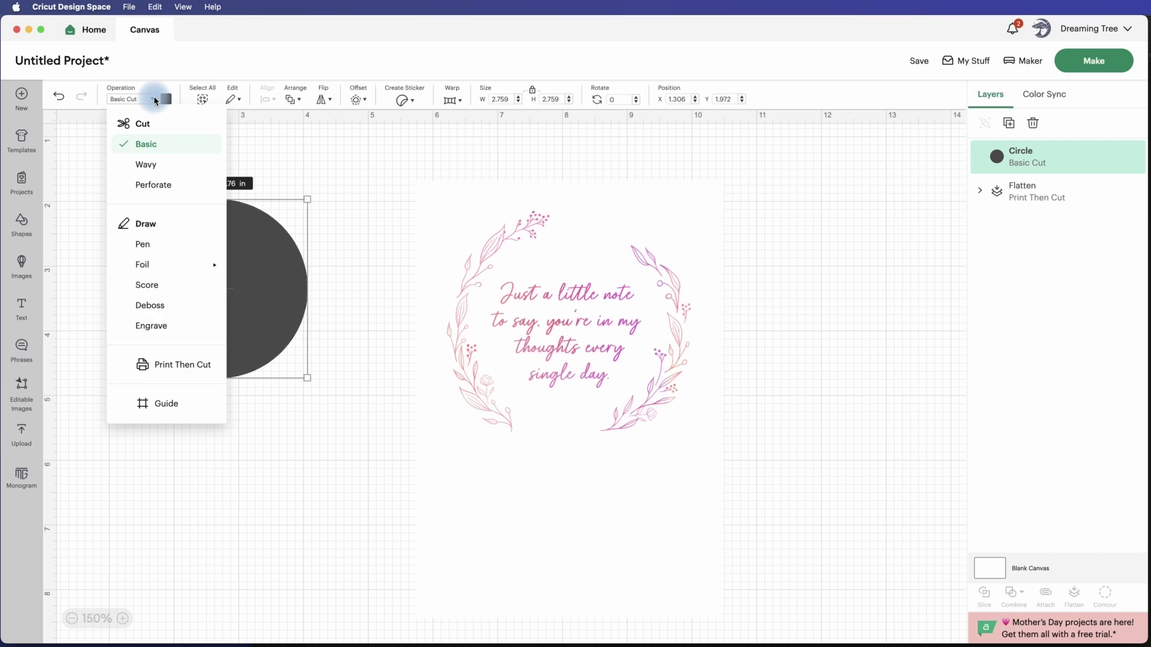
pyautogui.click(167, 364)
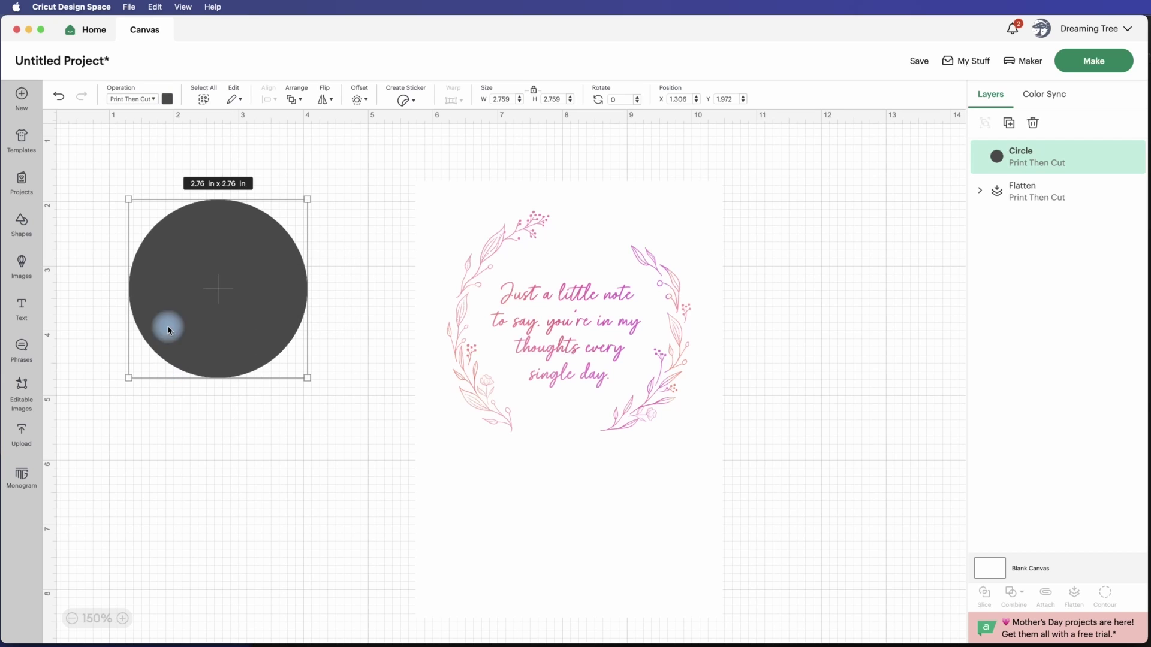
pyautogui.click(167, 99)
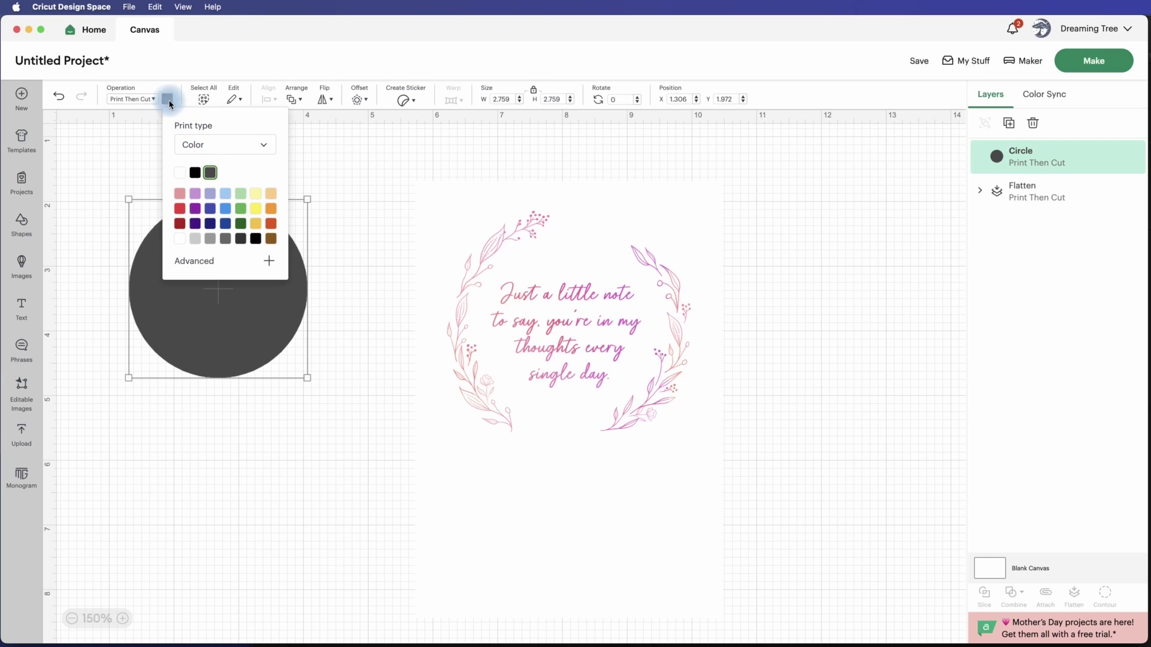
pyautogui.click(207, 146)
pyautogui.click(214, 193)
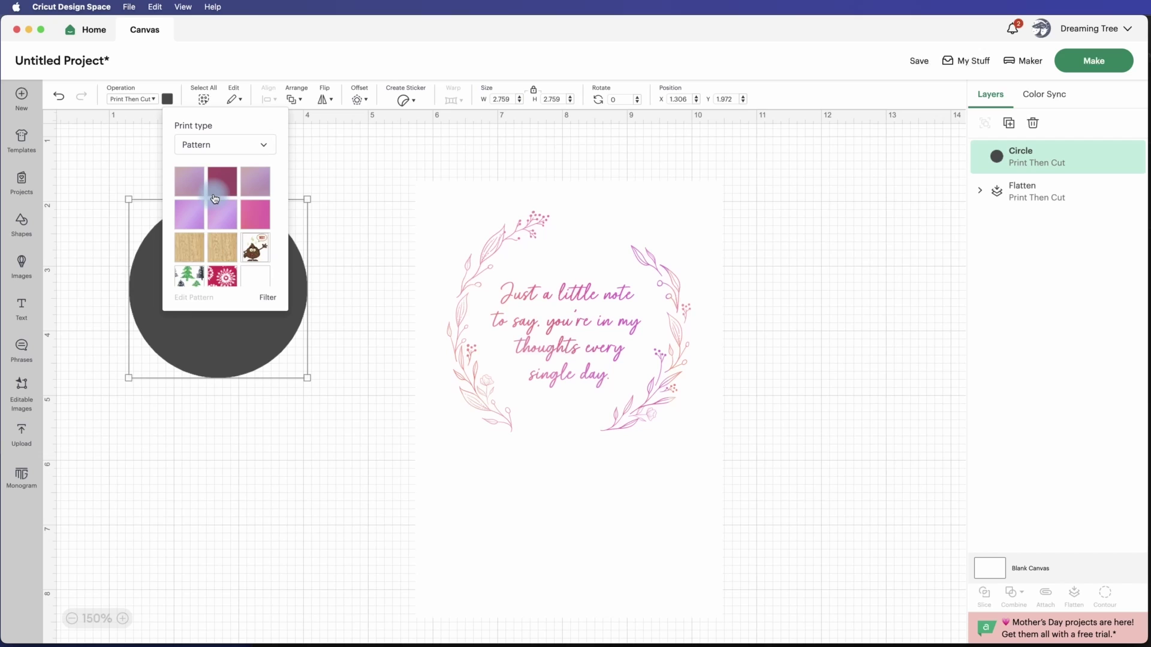
pyautogui.click(254, 193)
pyautogui.click(358, 197)
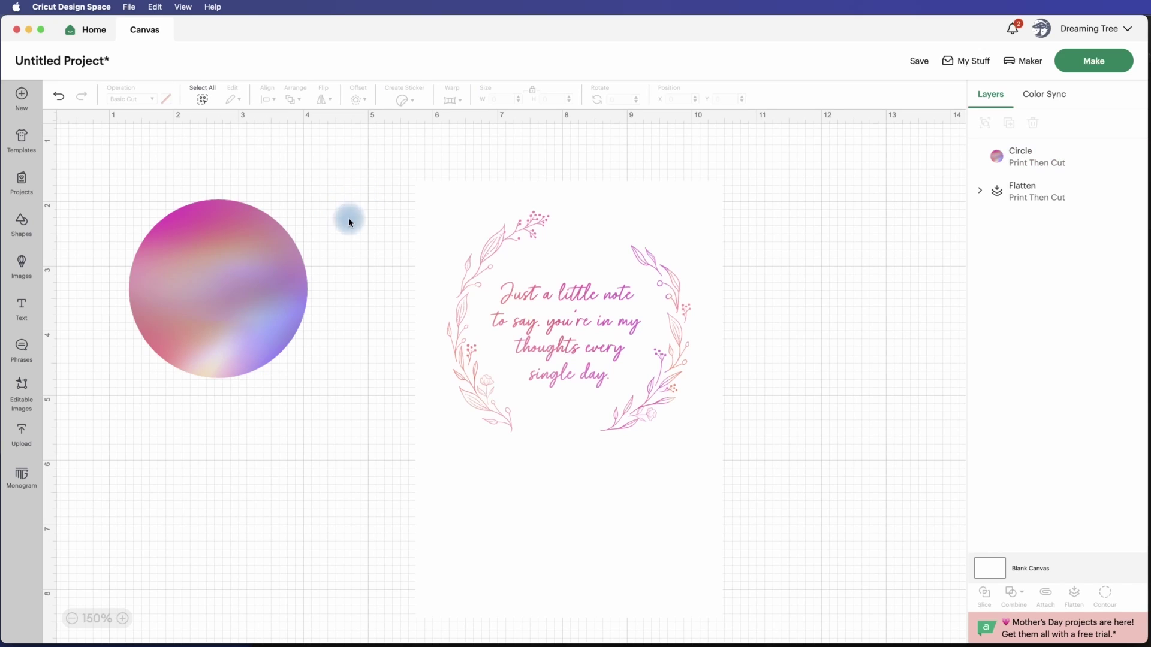
pyautogui.click(249, 294)
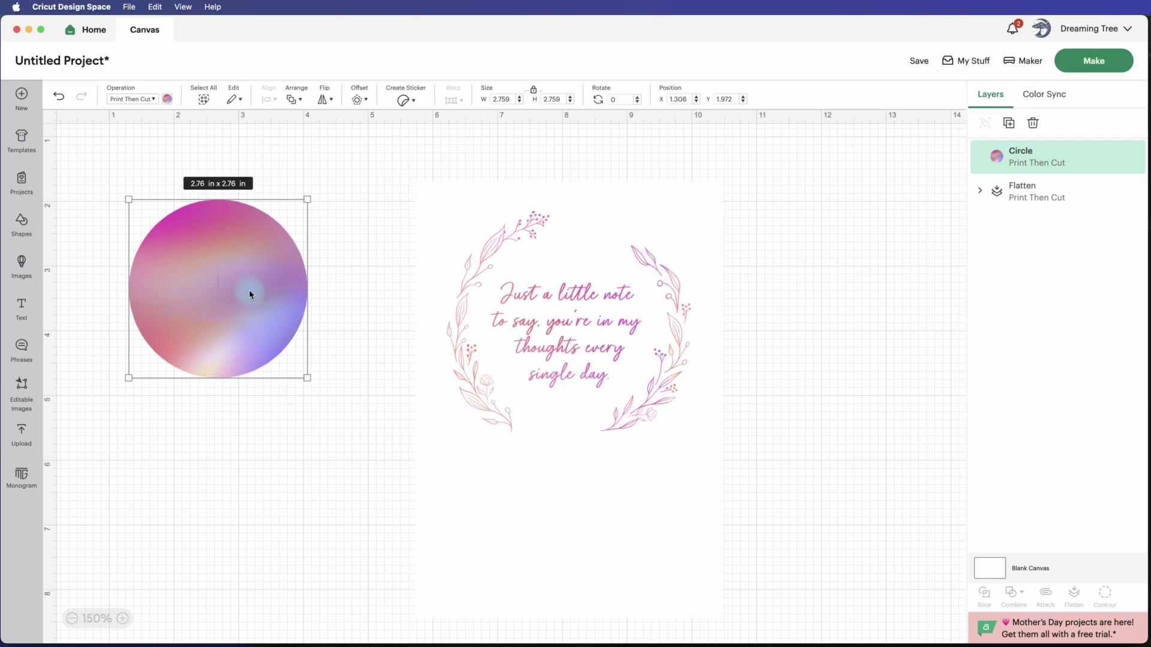
# Shift the flattened just_a_note card right to Position X 6.436, Y 1.672
pyautogui.click(570, 352)
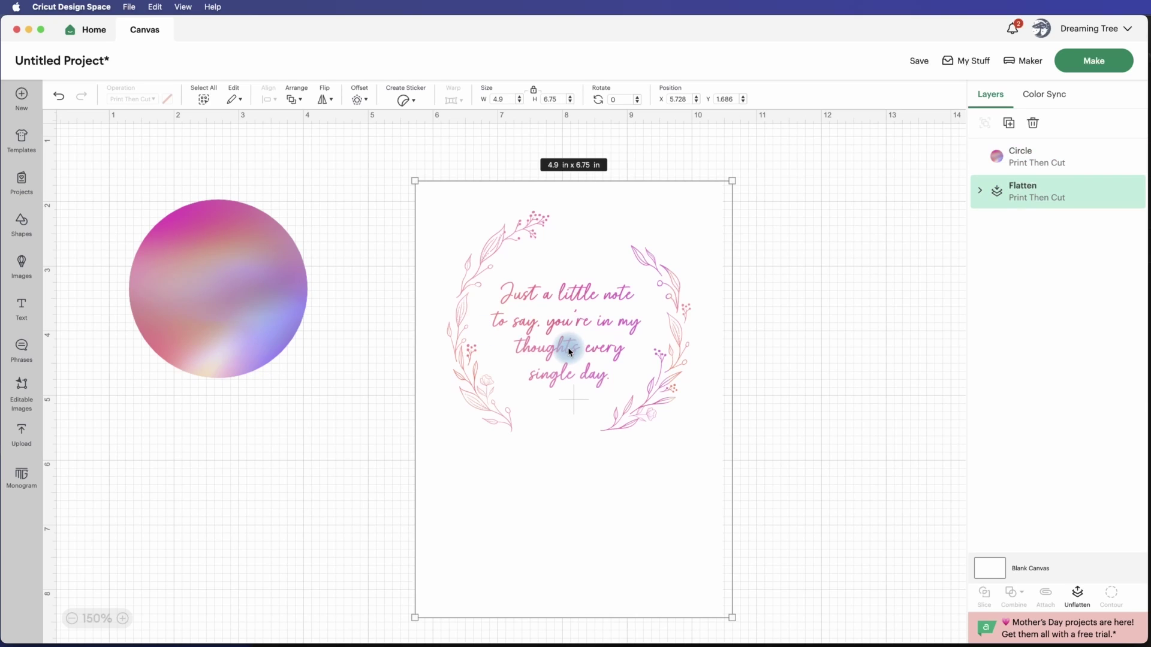
pyautogui.moveTo(588, 322); pyautogui.dragTo(638, 325)
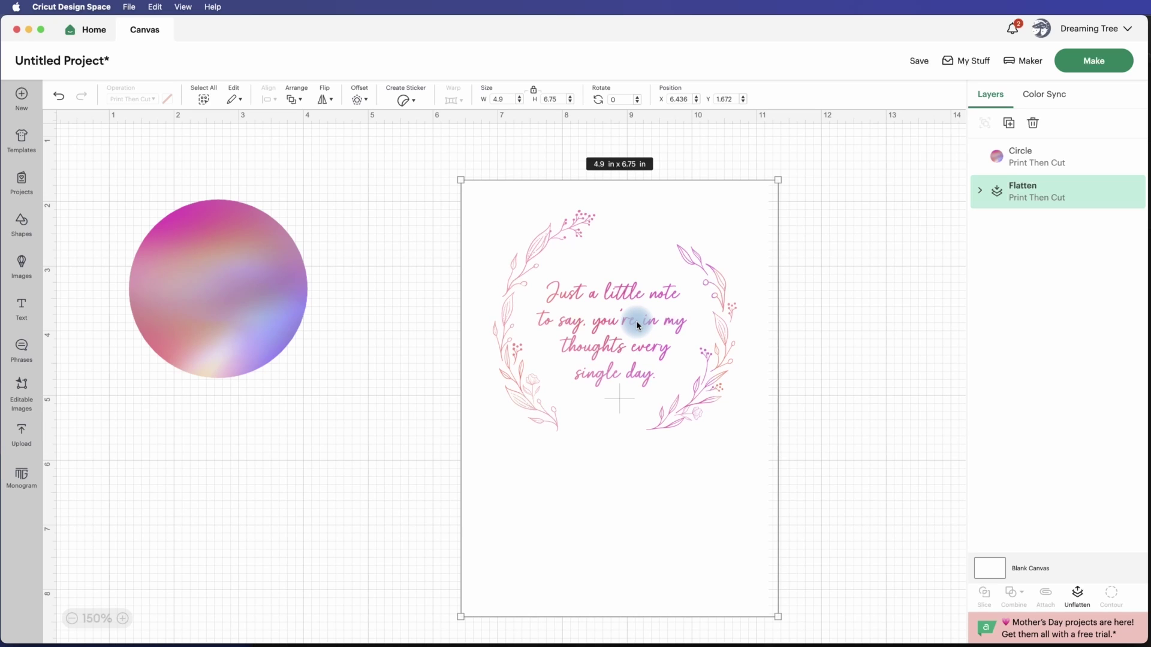